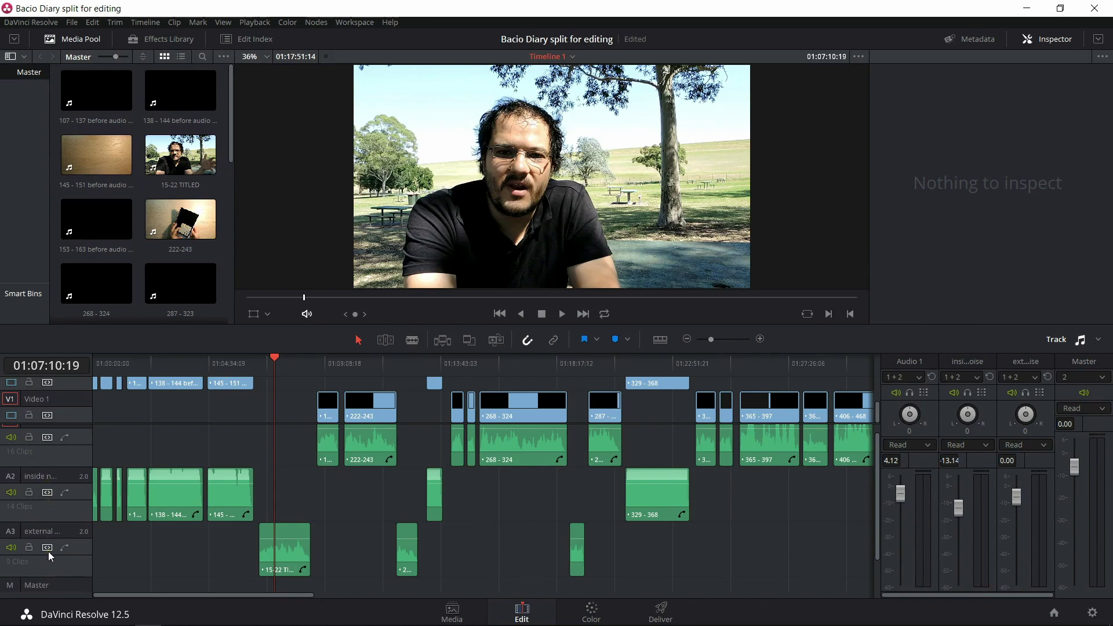
- Look over the clips along the audio tracks and play part of the 15-22 TITLED clip on the external noise track
left_click(514, 596)
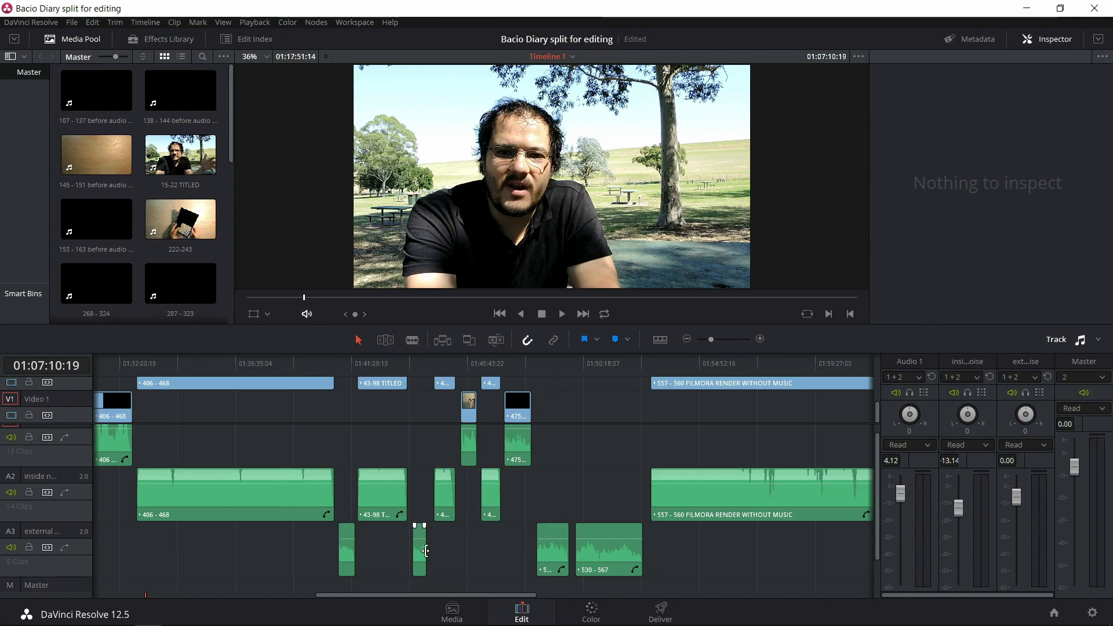
left_click_drag(446, 595, 186, 600)
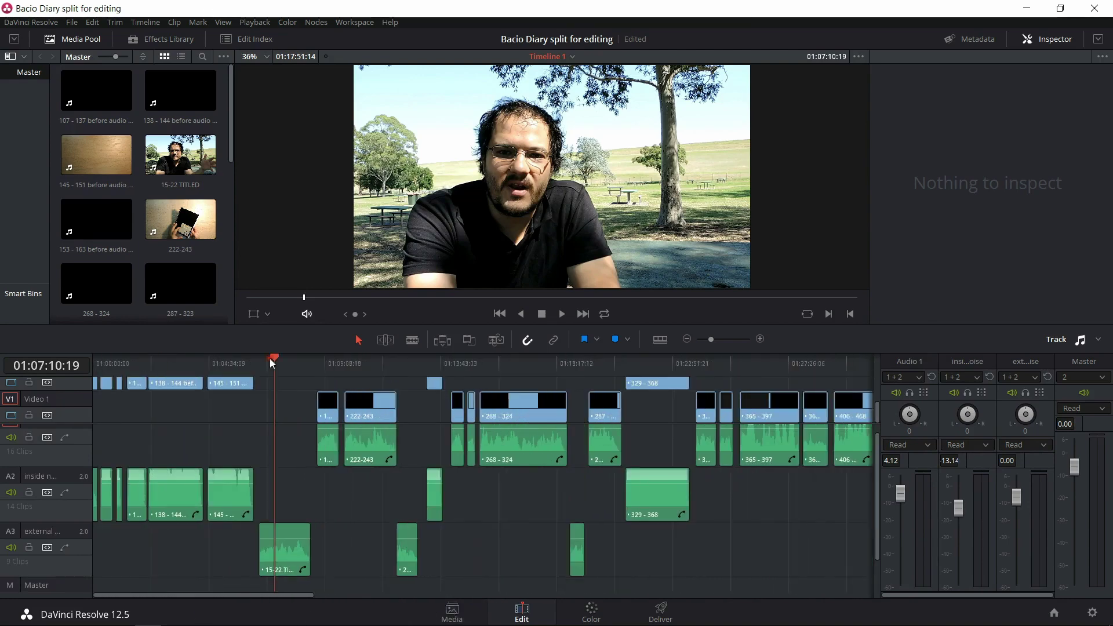
left_click(565, 311)
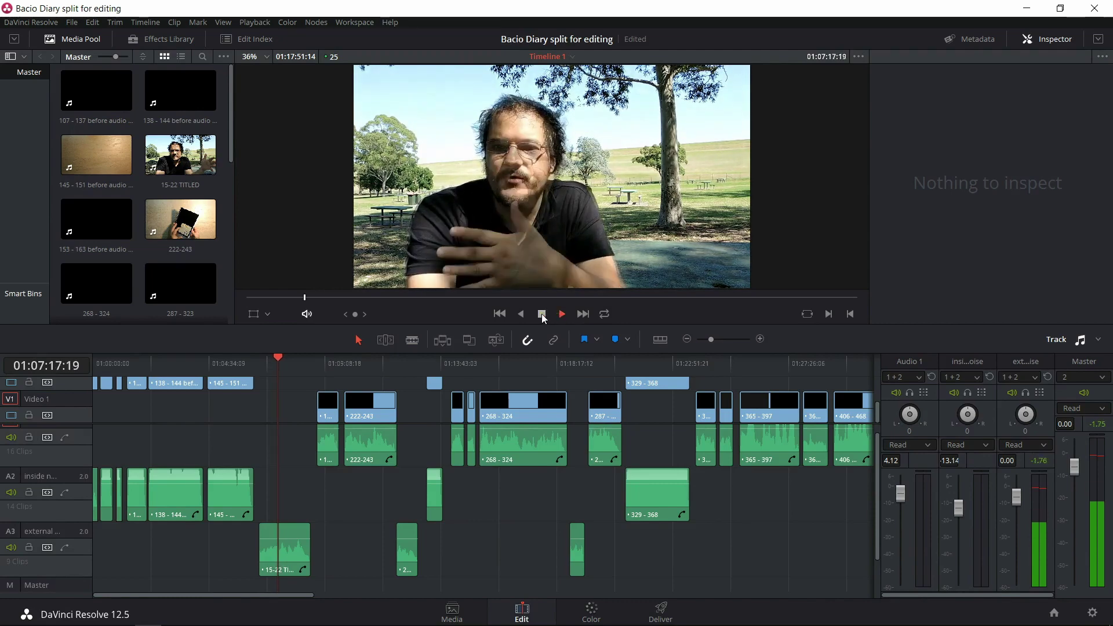
left_click(542, 315)
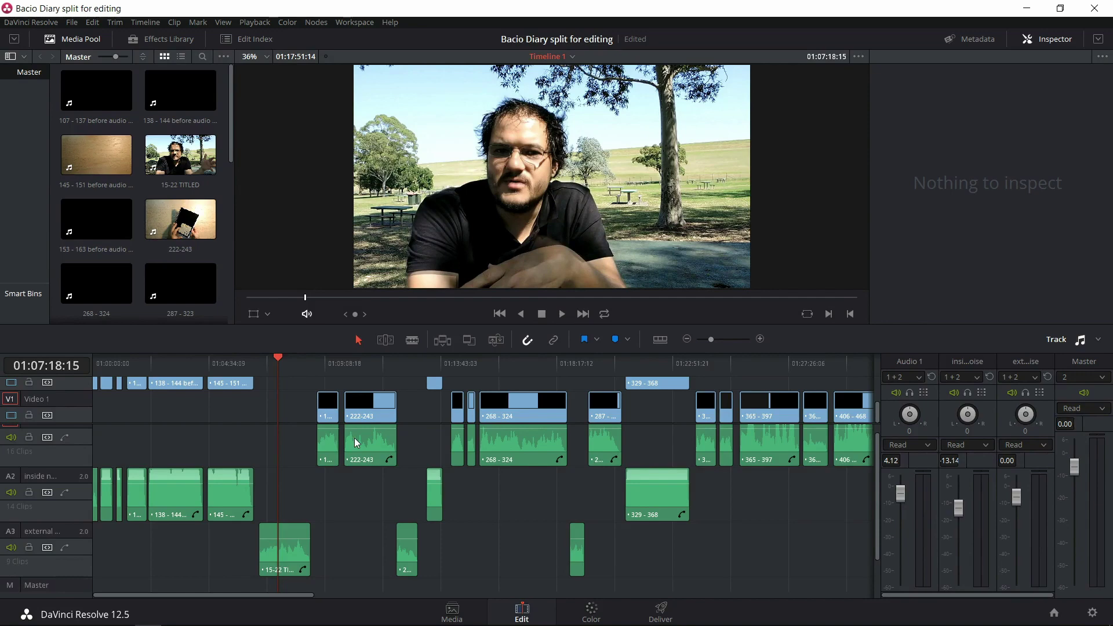
- Play part of the 222-243 clip on Audio 1 and the inside noise clip around 01:13:20 to compare their sound
left_click(364, 364)
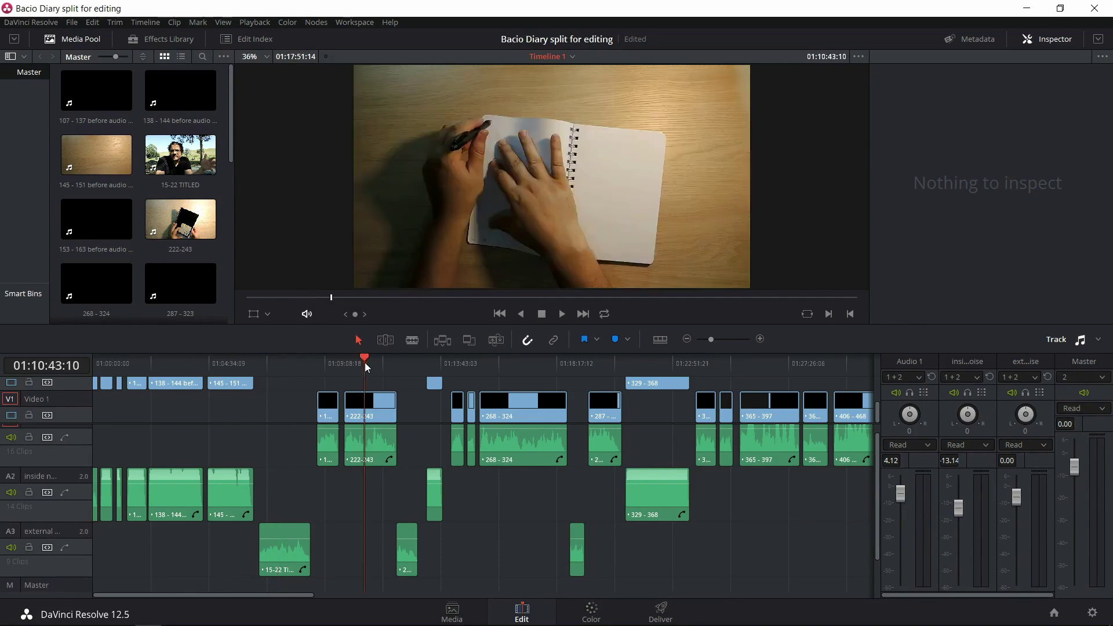
key("space")
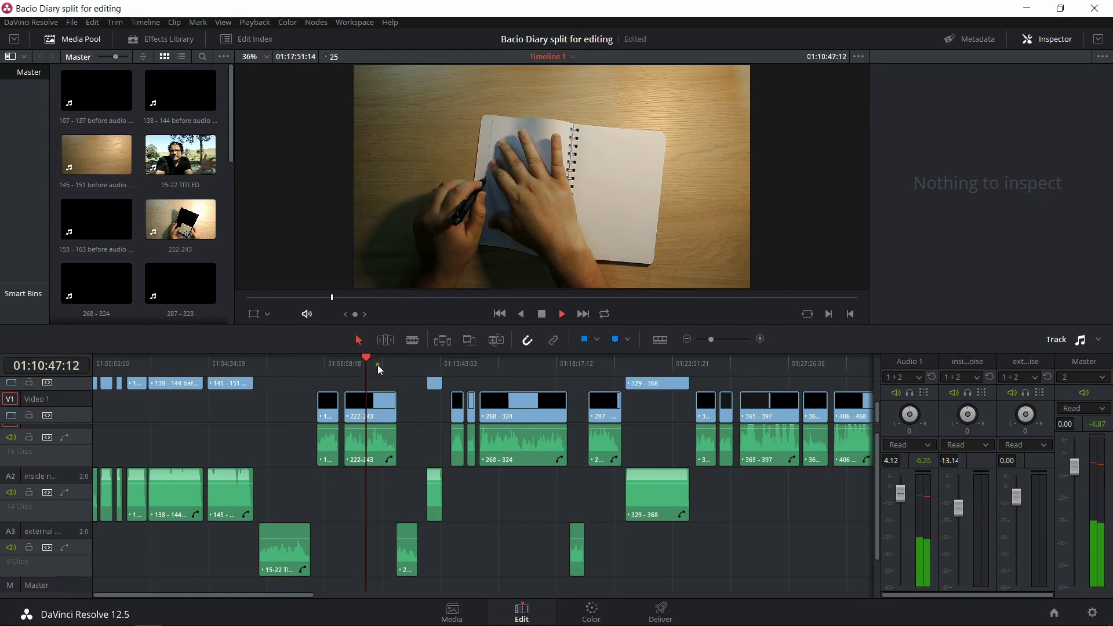
left_click(433, 360)
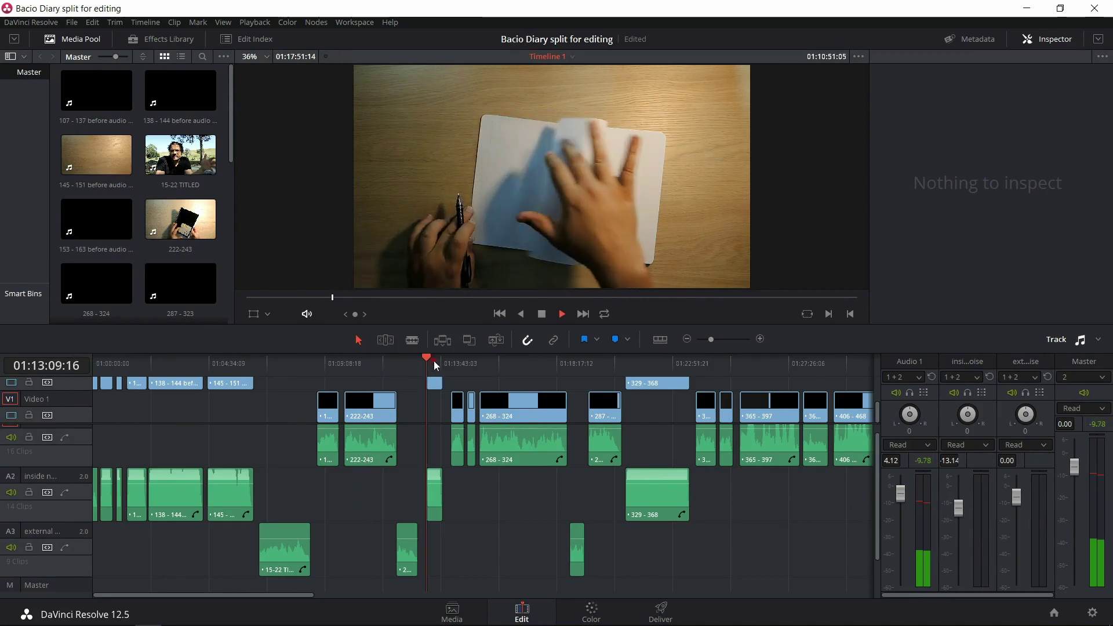
left_click(541, 314)
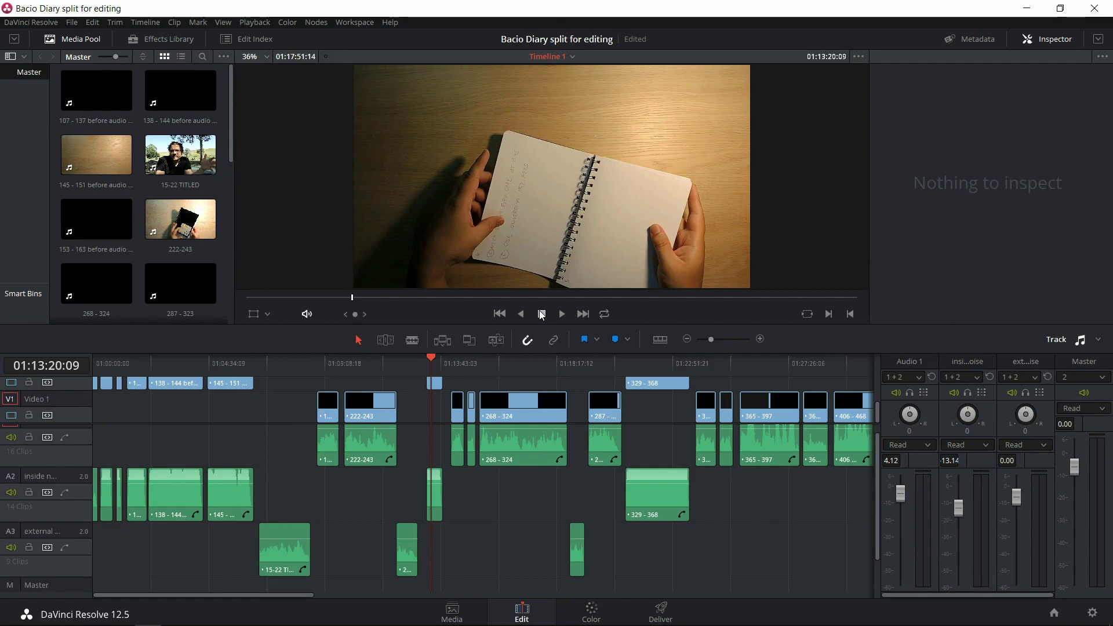
key("space")
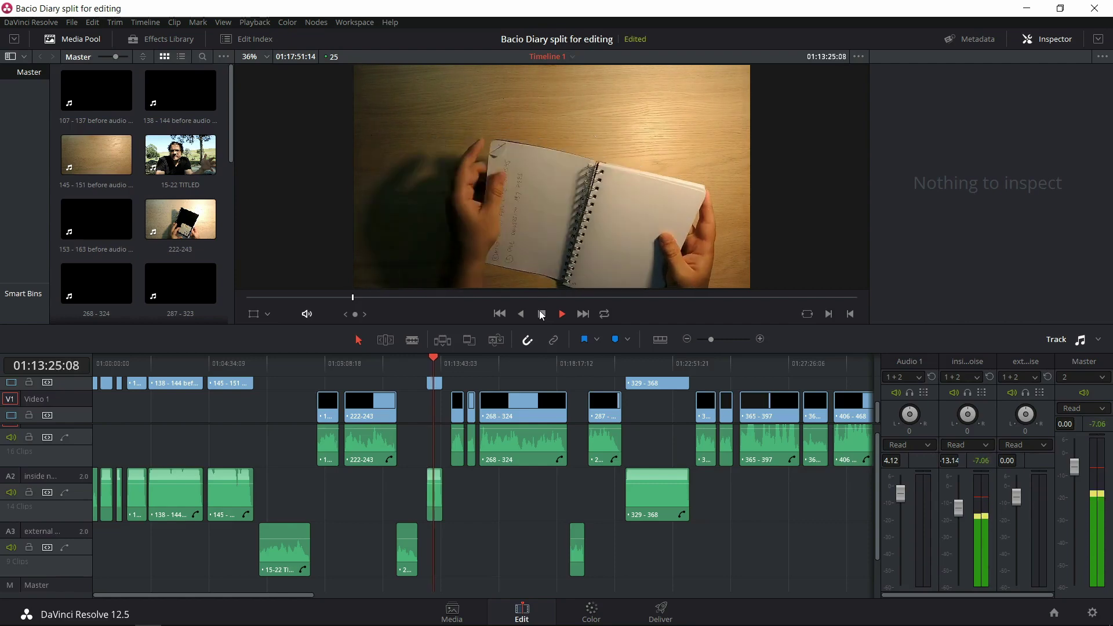
left_click(541, 314)
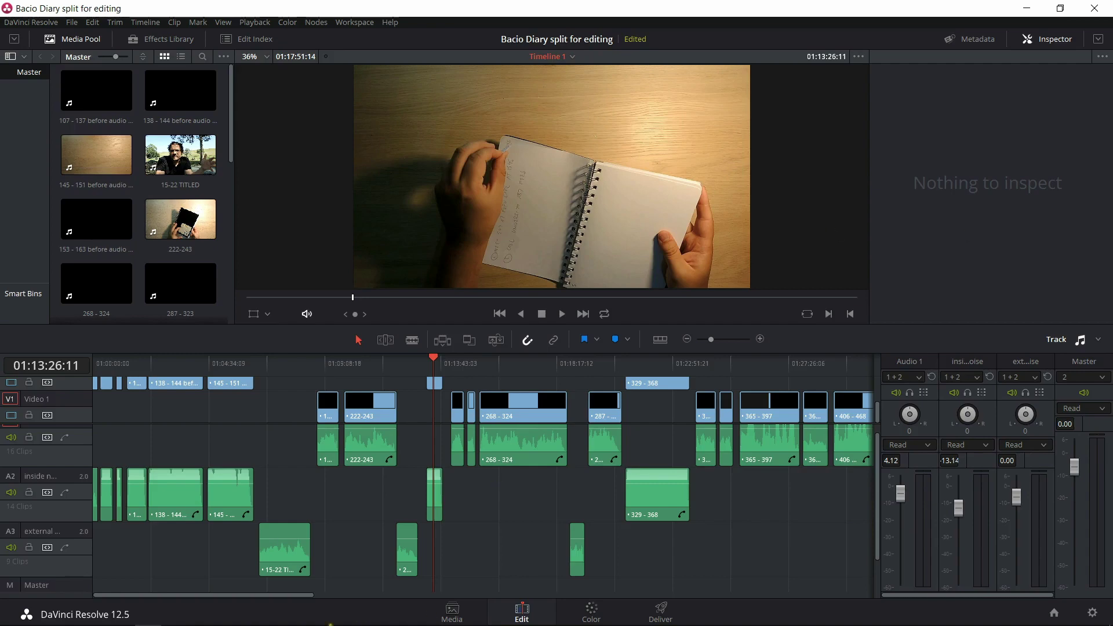
- Switch to the web browser to view the Zoom H1 Handy Recorder product page
mouse_move(254, 617)
left_click(232, 615)
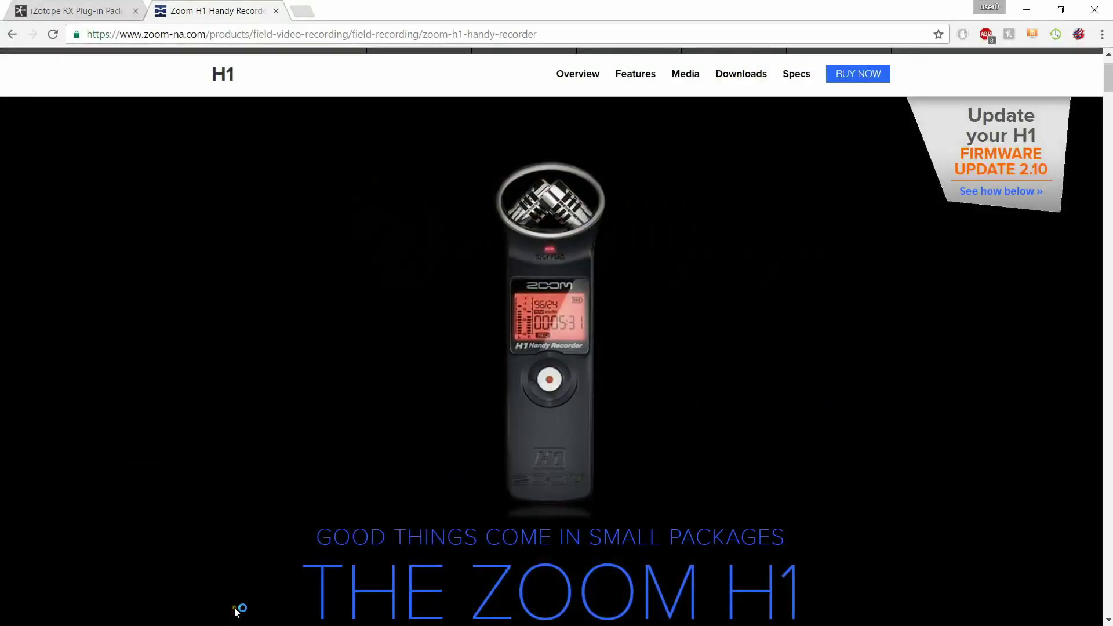
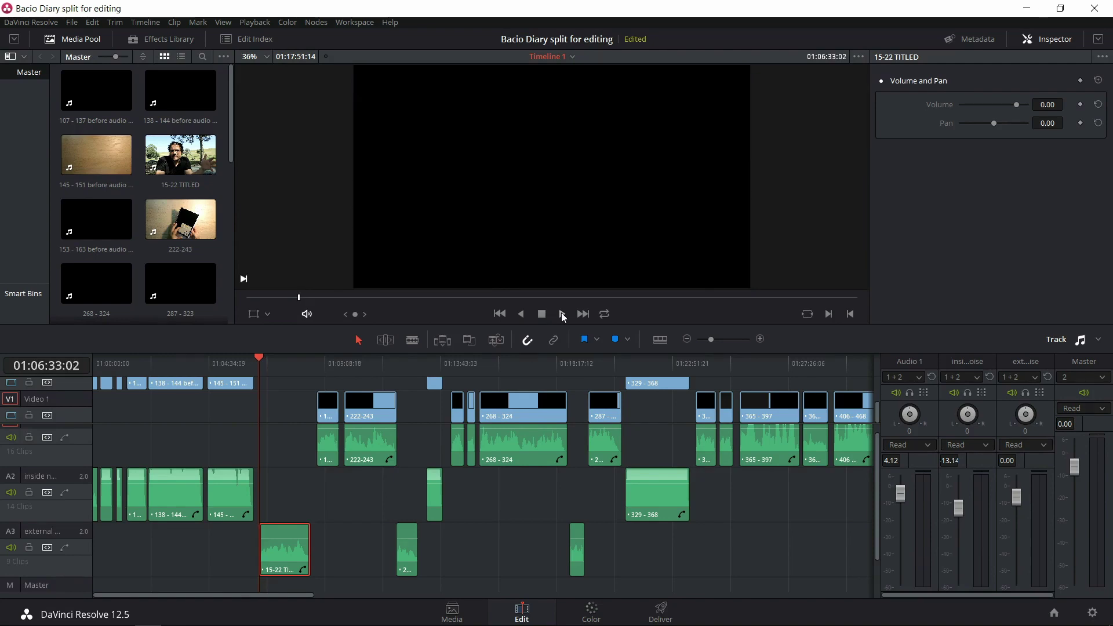
- In DaVinci Resolve, listen to the opening of the 15-22 TITLED clip without noise reduction
left_click(562, 315)
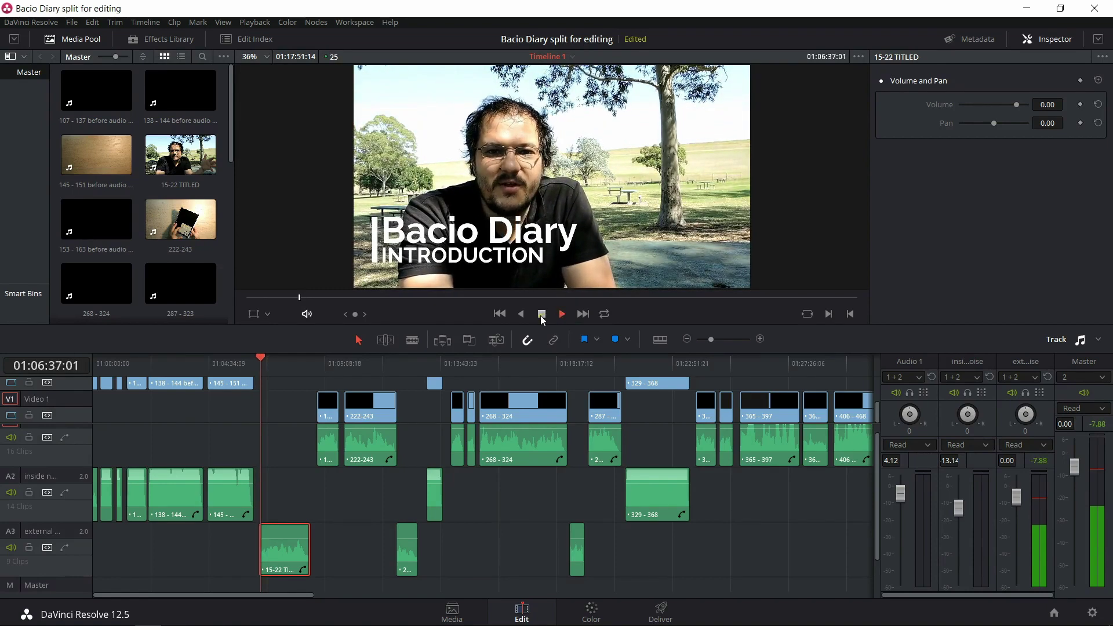
left_click(542, 314)
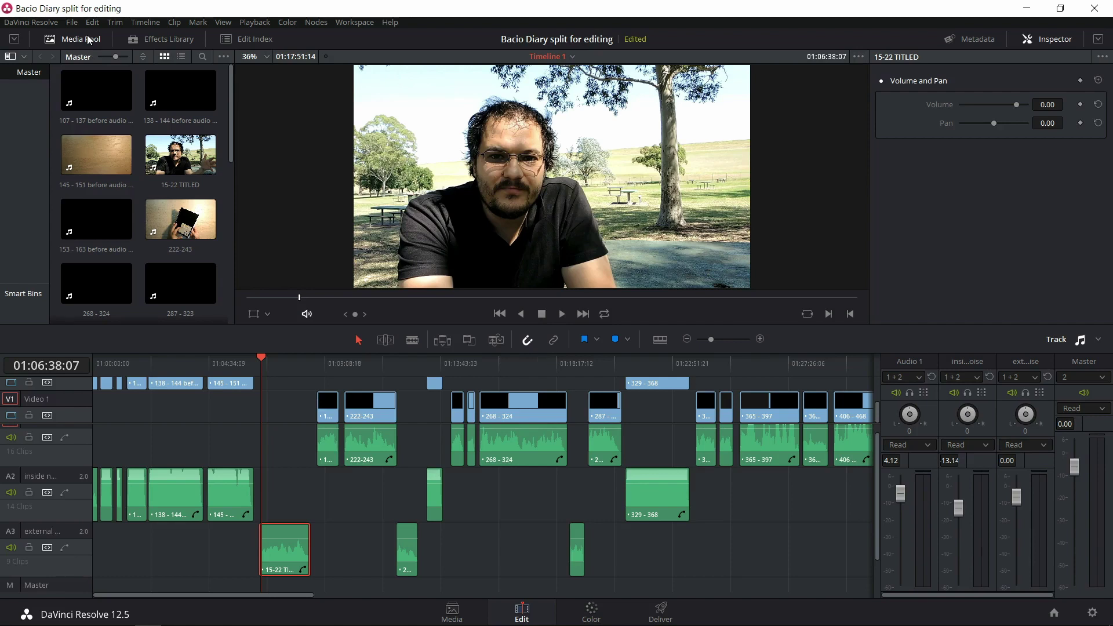
- Add iZotope RX 5 Dialogue De-noise to the external noise track, show its settings, and play the clip with Auto Mode on
left_click(158, 37)
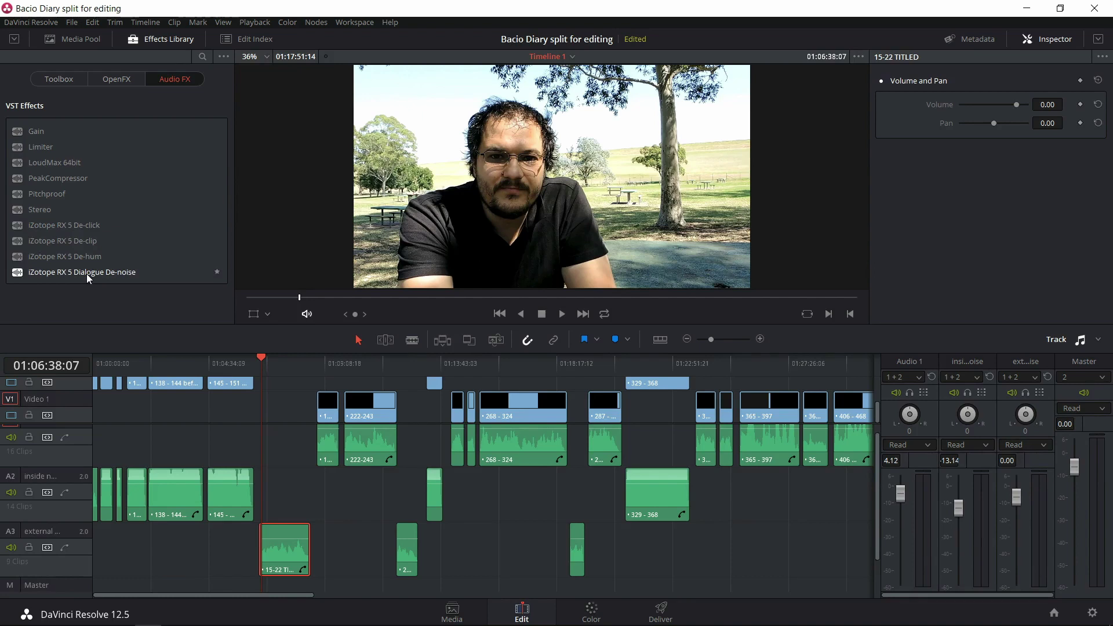
left_click_drag(86, 274, 53, 568)
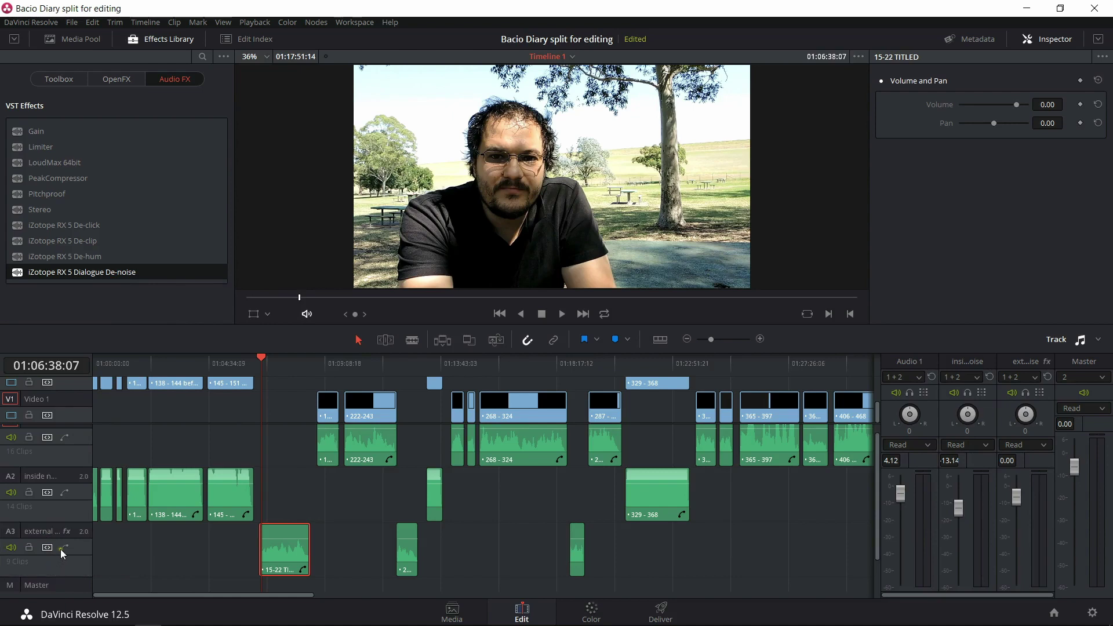
left_click(64, 547)
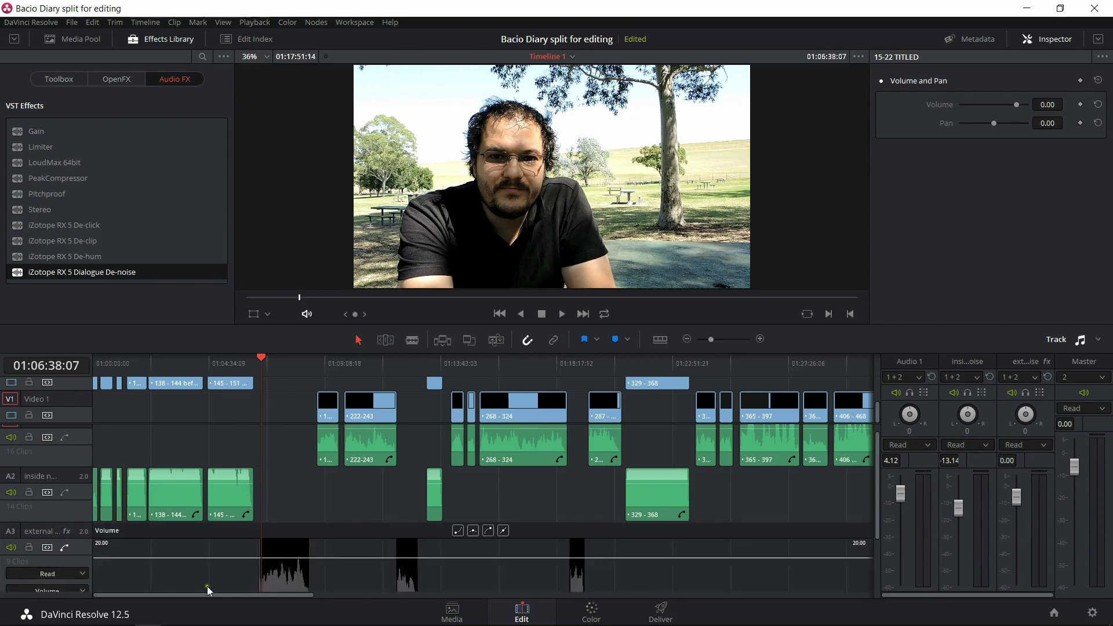
left_click(280, 579)
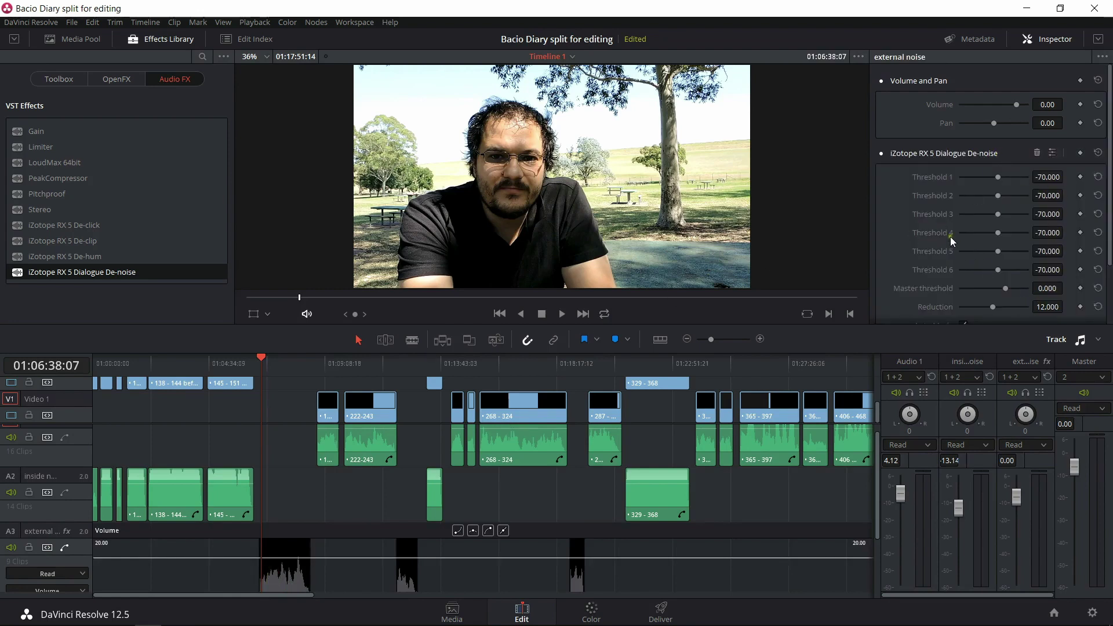
scroll(984, 234, "down", 3)
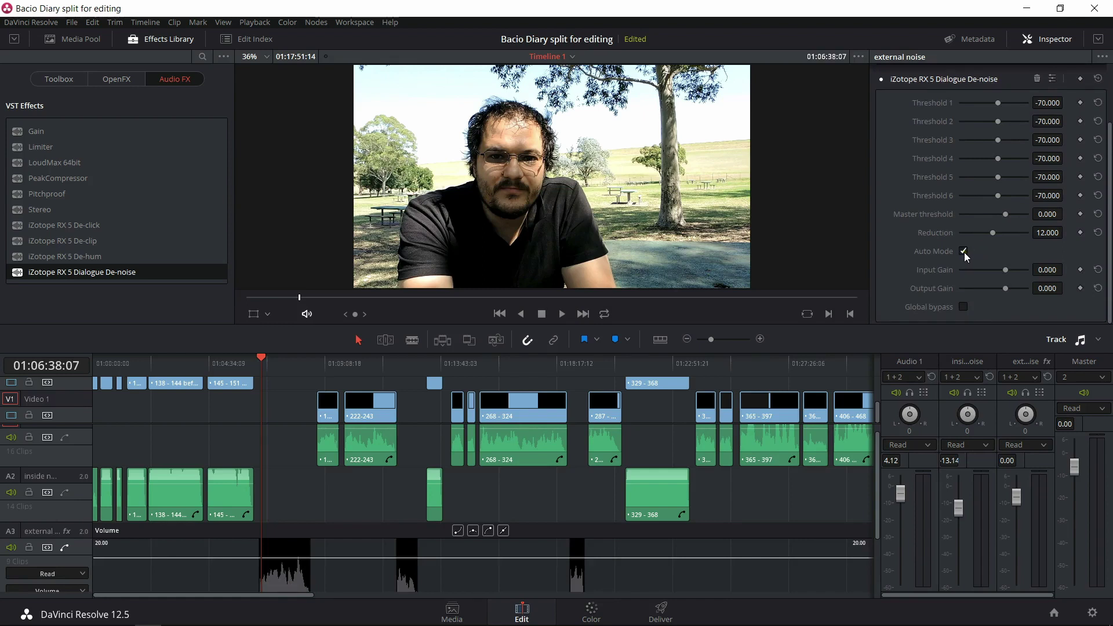
left_click(561, 316)
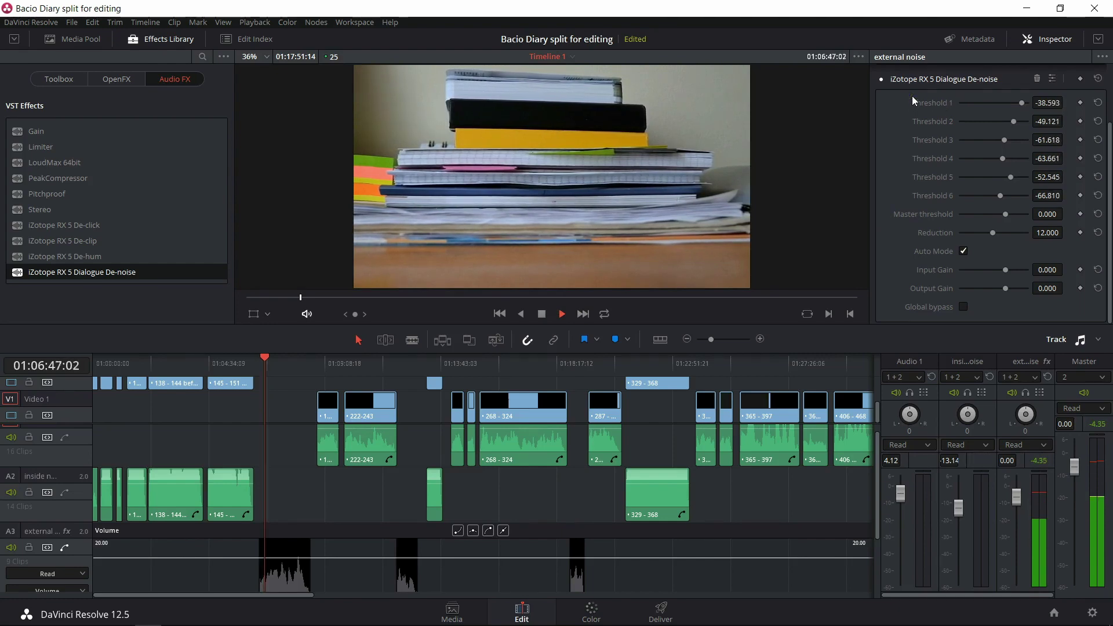
left_click(561, 314)
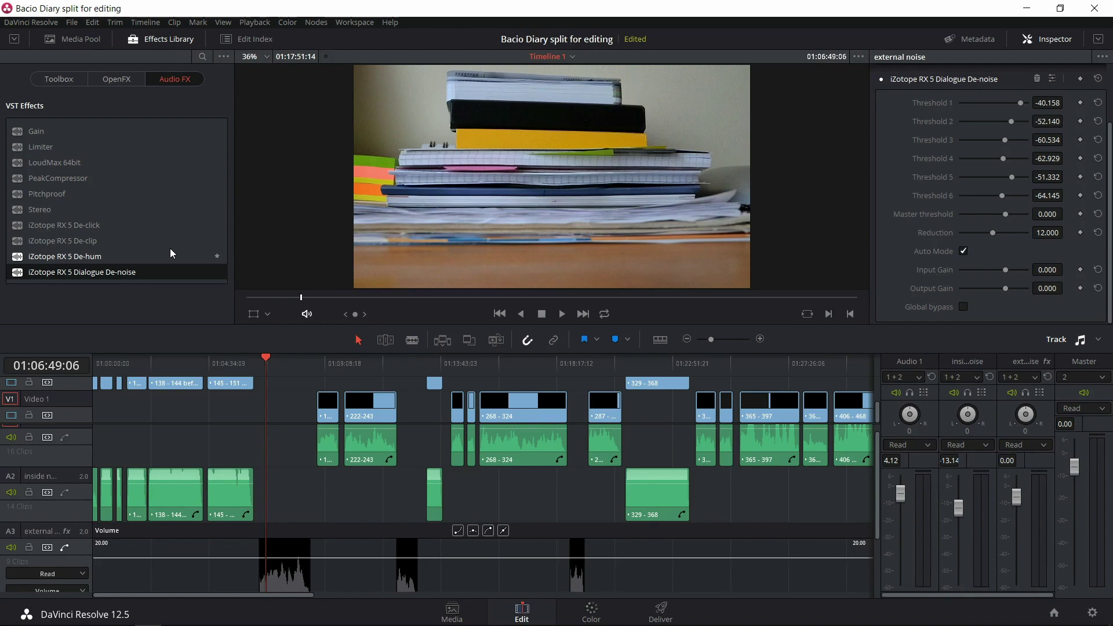
- Add a second iZotope RX 5 Dialogue De-noise to the external noise track and play the clip through both effects
left_click_drag(90, 274, 71, 569)
scroll(998, 218, "down", 2)
scroll(998, 218, "down", 1)
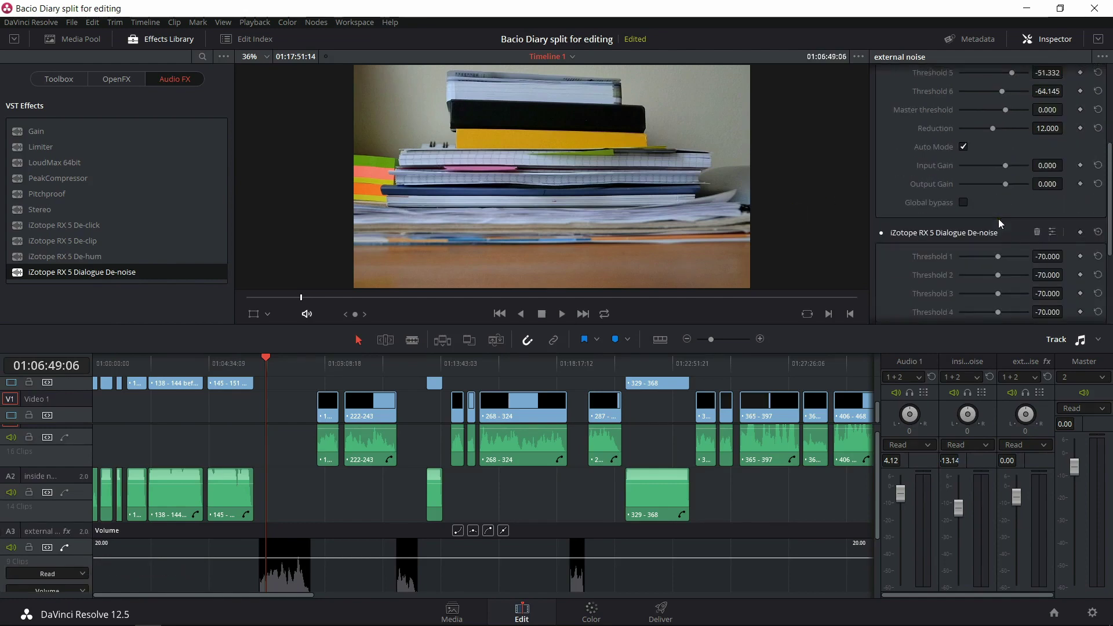
scroll(955, 268, "down", 4)
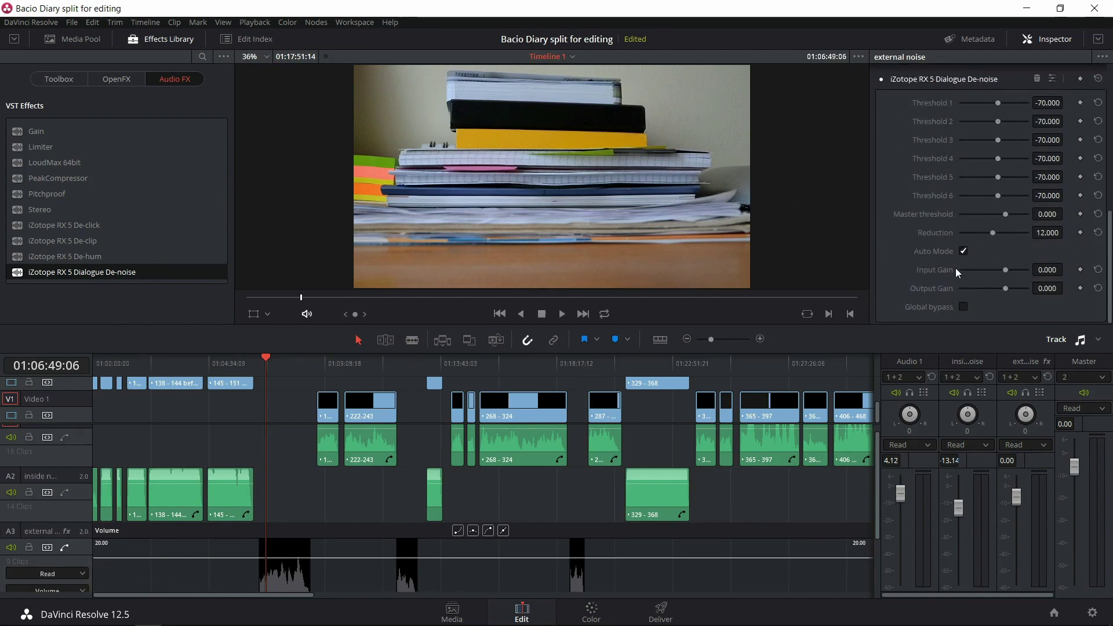
left_click(563, 313)
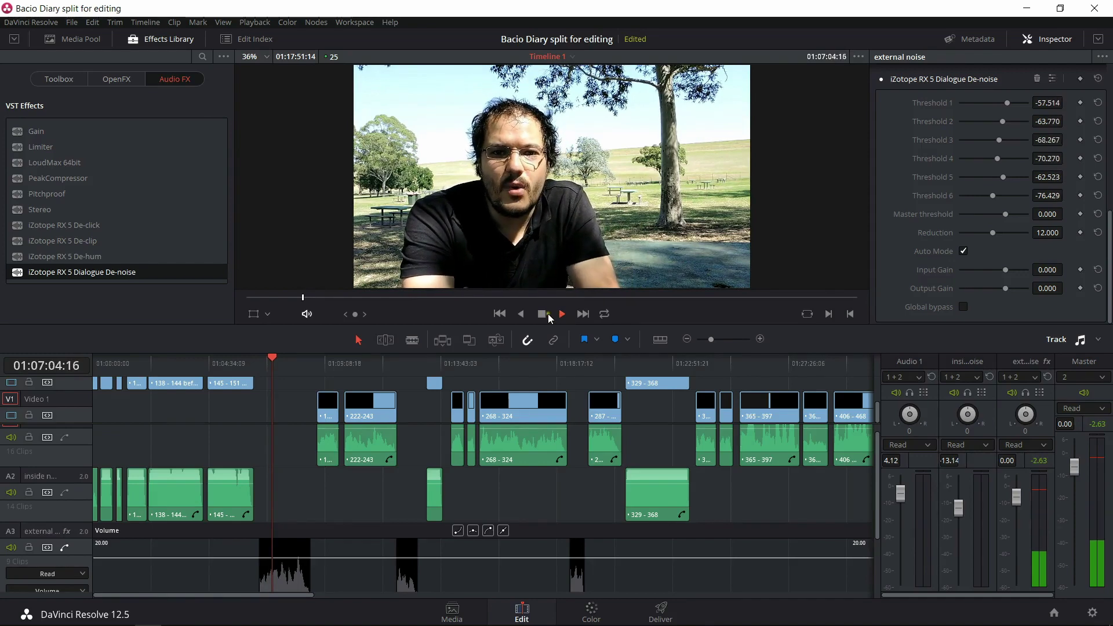
left_click(545, 315)
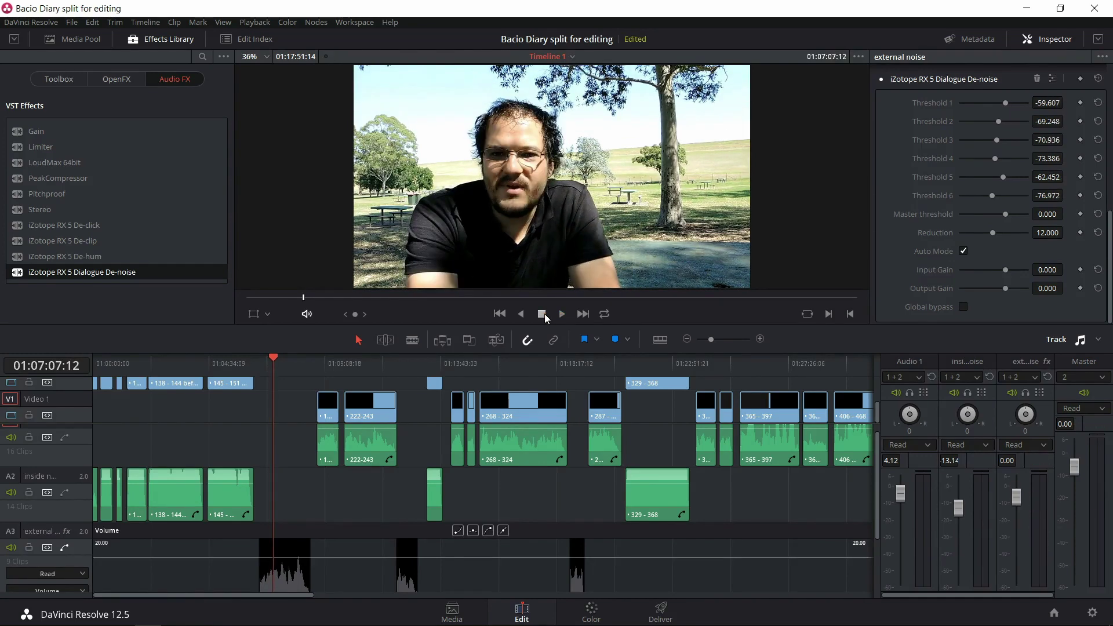
- With only the first Dialogue De-noise enabled, play the 15-22 TITLED clip so its thresholds adapt, and turn off its Auto Mode
left_click(265, 357)
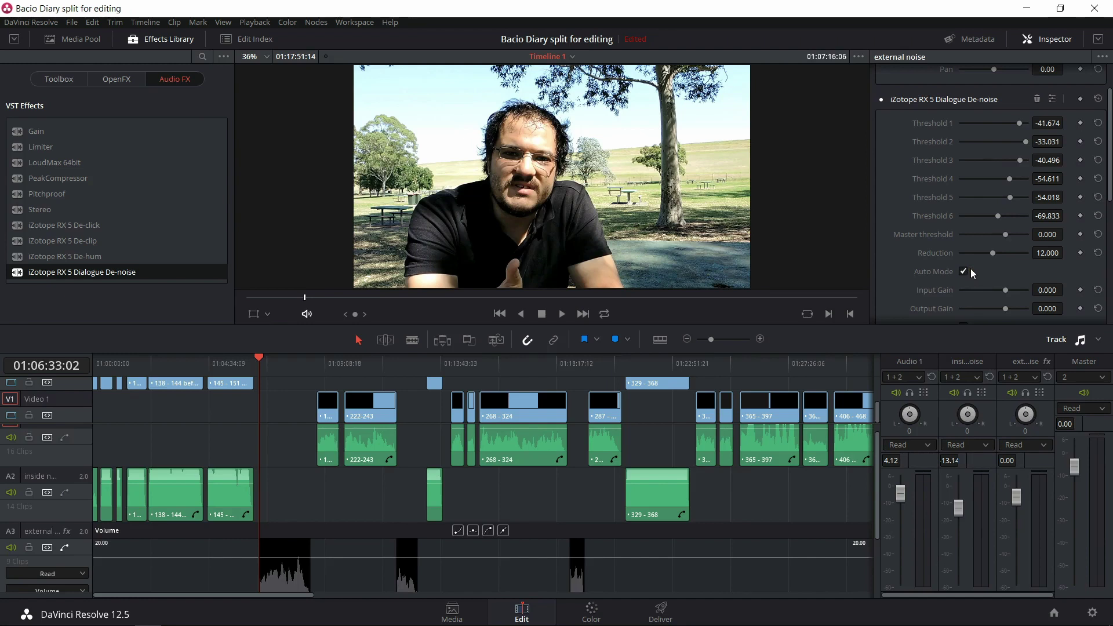
scroll(970, 269, "down", 5)
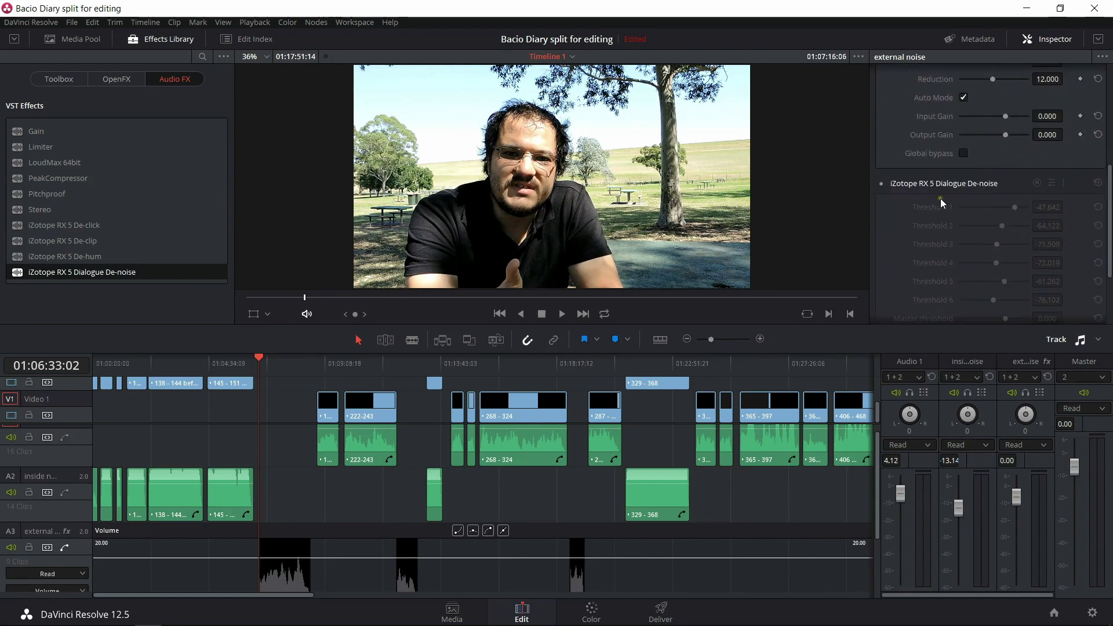
scroll(945, 243, "up", 4)
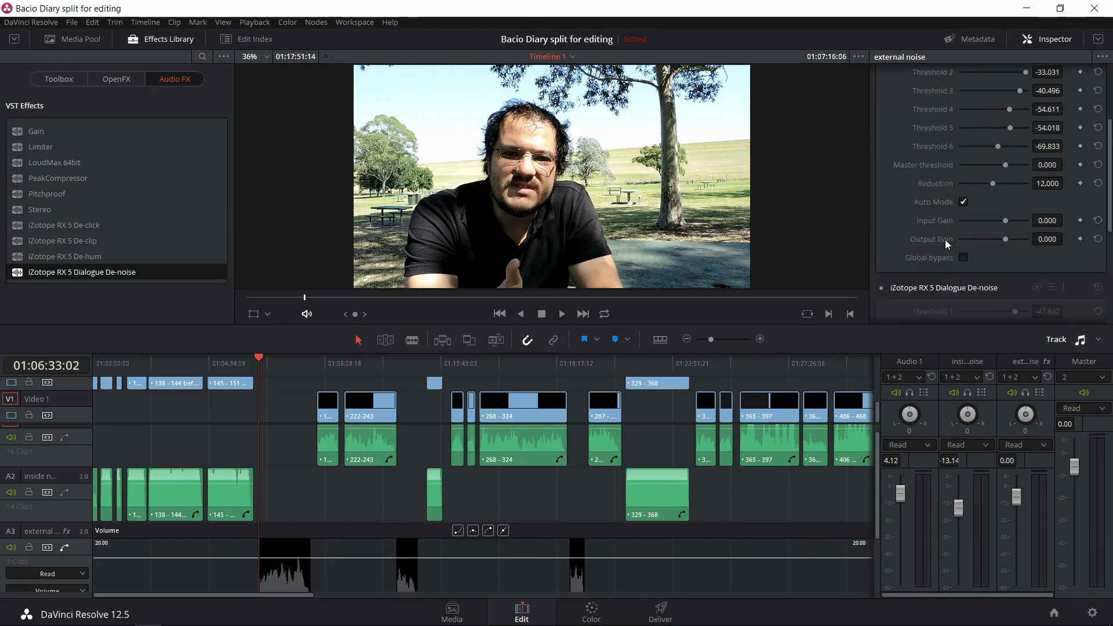
scroll(944, 239, "up", 1)
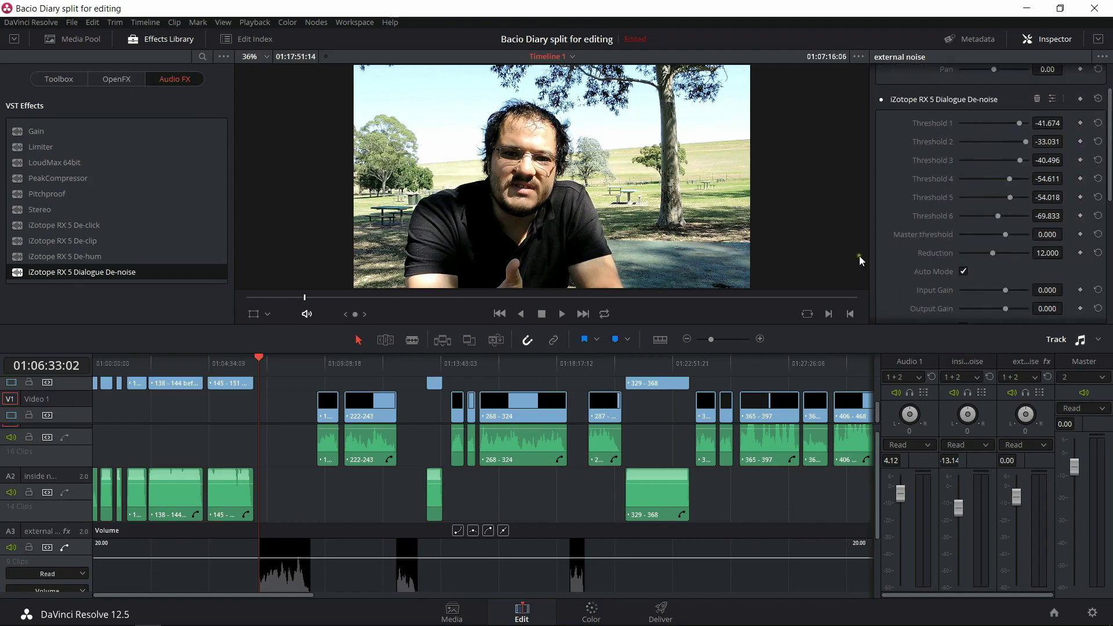
left_click(563, 314)
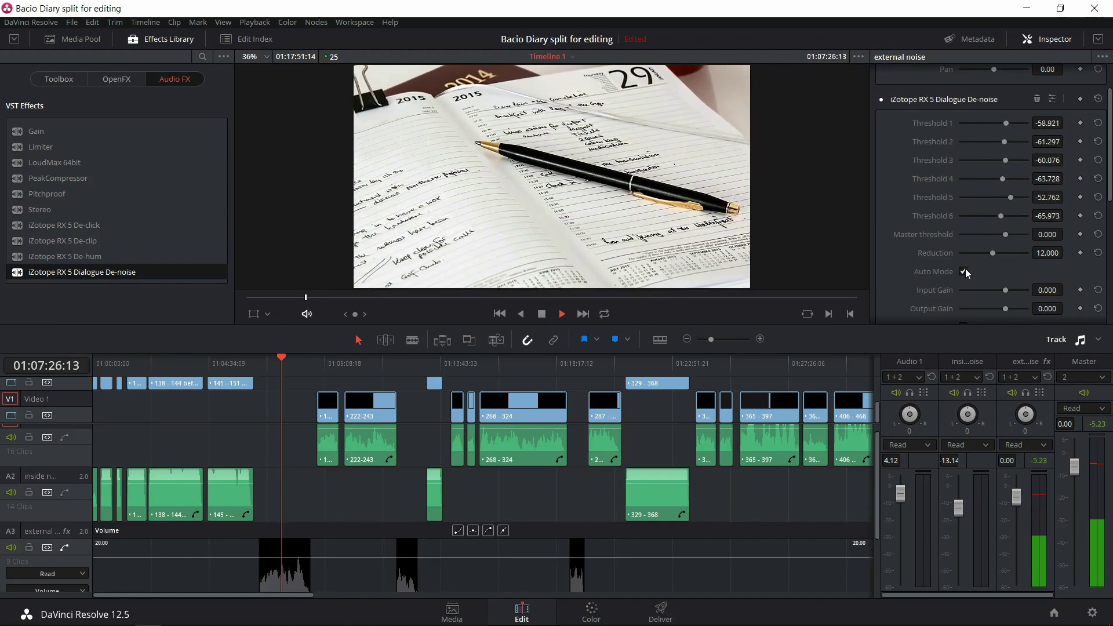
left_click(964, 270)
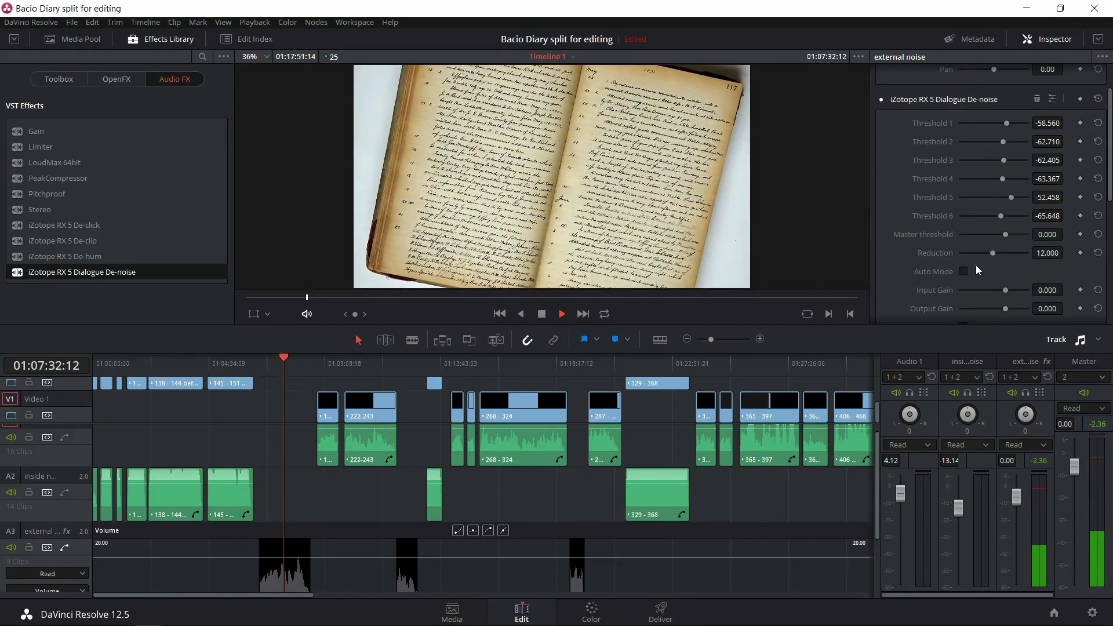
left_click(544, 317)
- Enable the second Dialogue De-noise, play the clip so its thresholds adapt, and turn off its Auto Mode
scroll(984, 185, "down", 3)
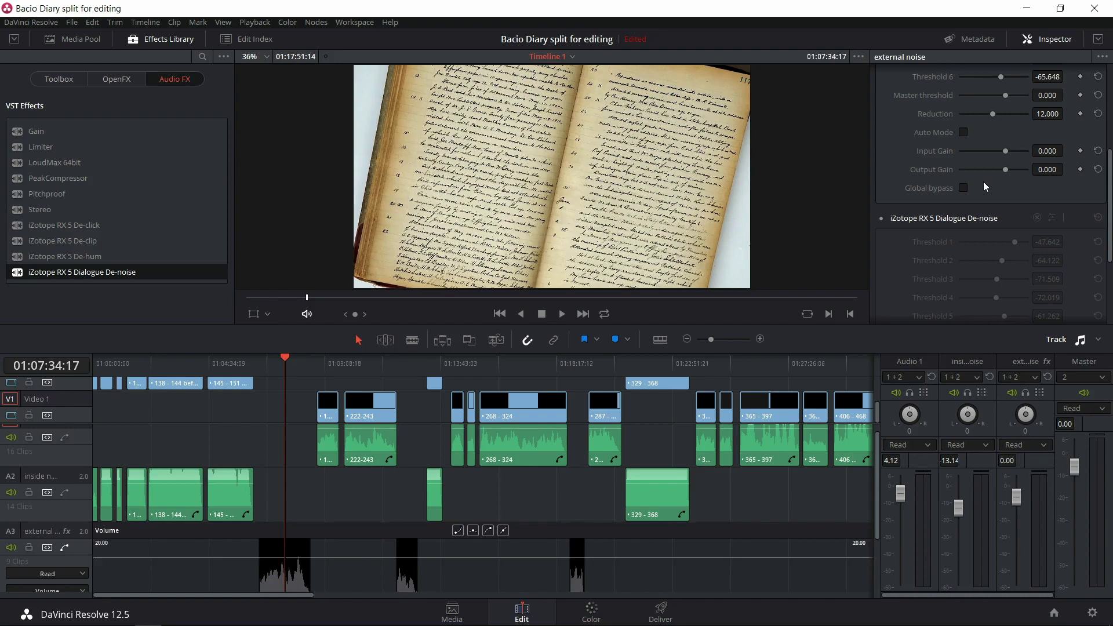
left_click(883, 219)
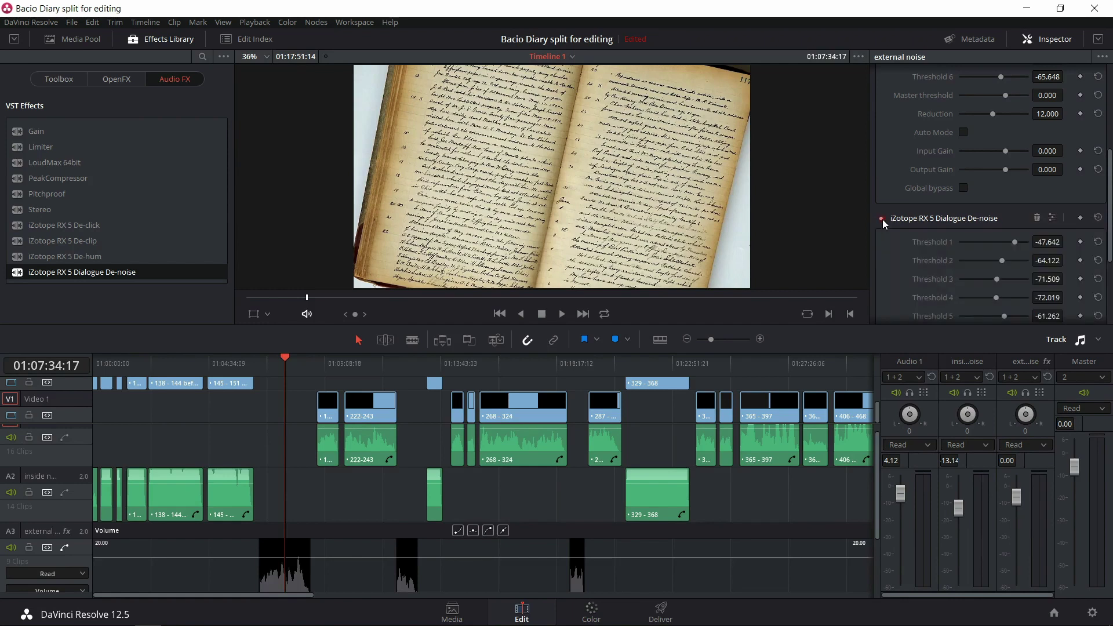
left_click(561, 315)
scroll(926, 212, "down", 3)
scroll(927, 212, "down", 1)
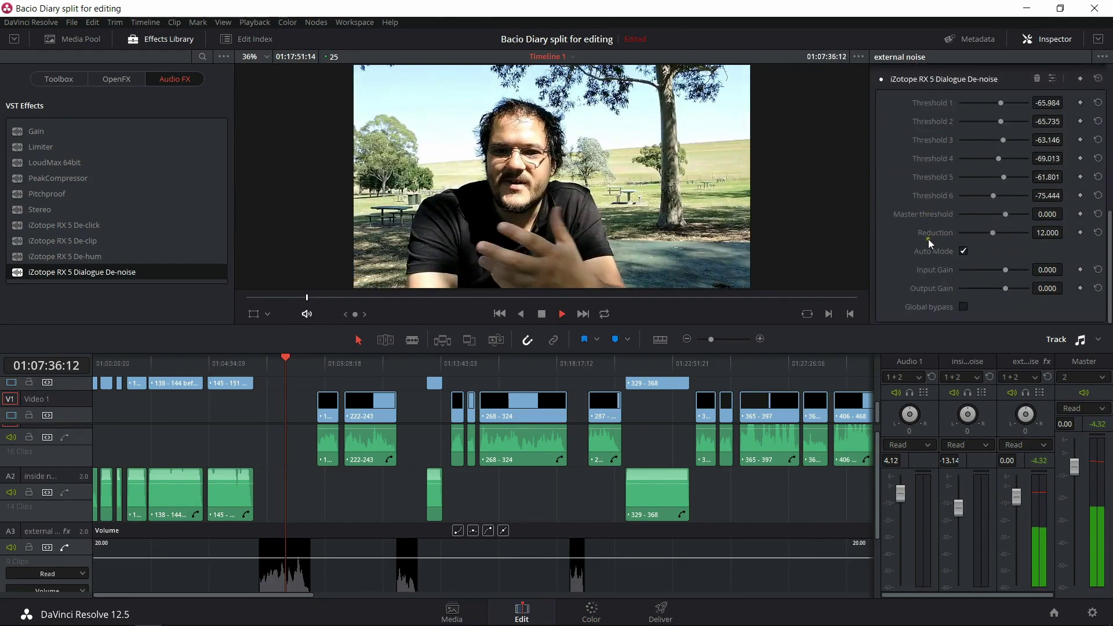
left_click(963, 251)
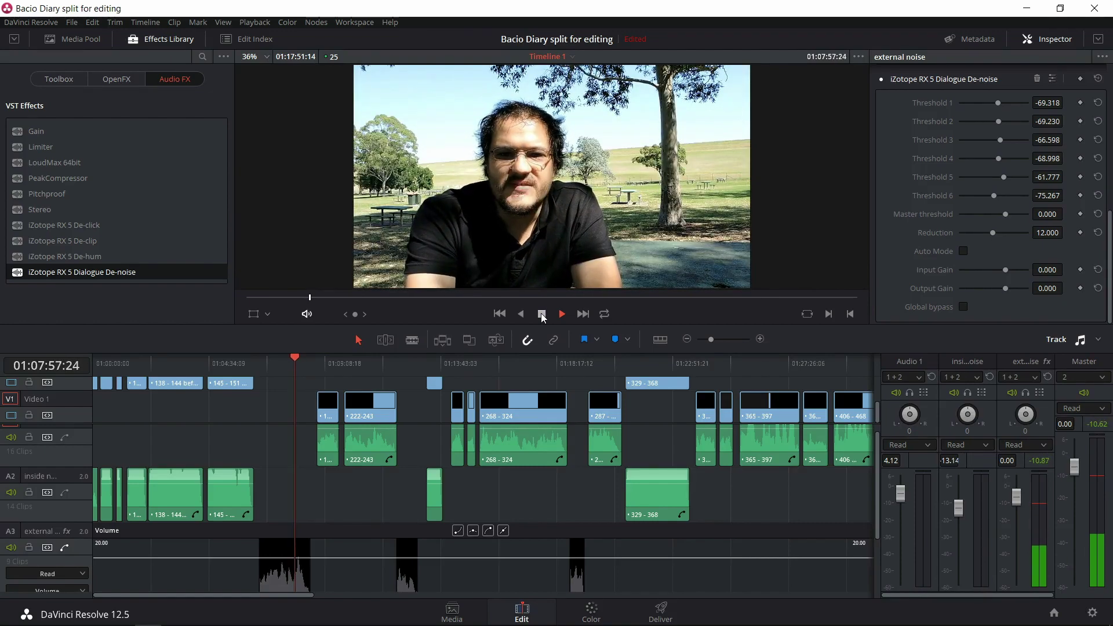
- Play parts of the 268 - 324 clip on Audio 1 and the short inside noise clip to compare their output levels
left_click(541, 313)
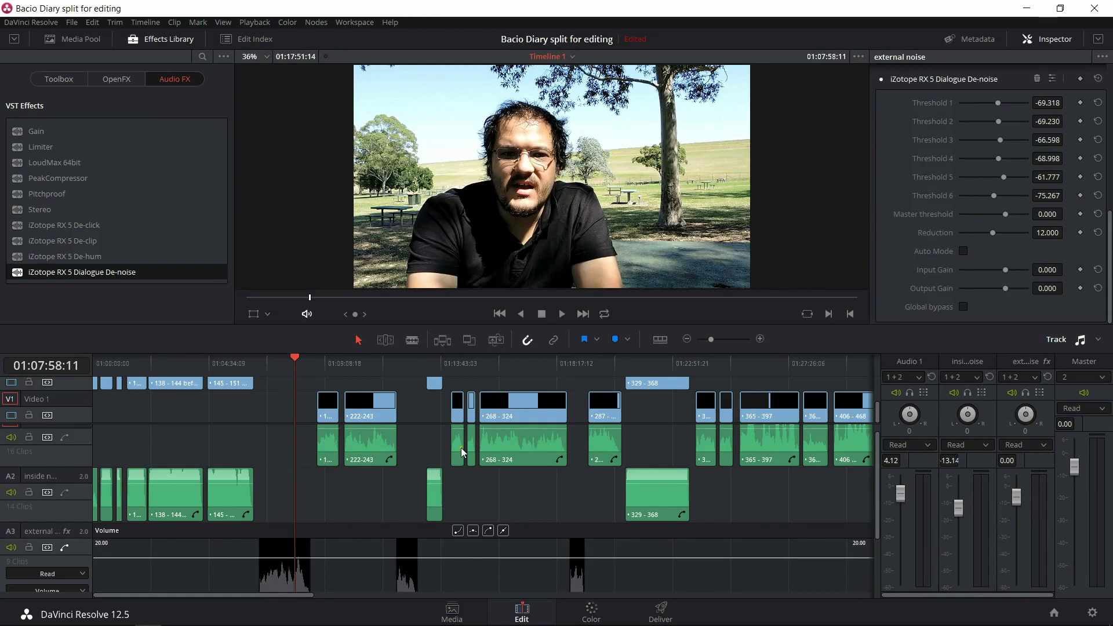
scroll(923, 235, "up", 3)
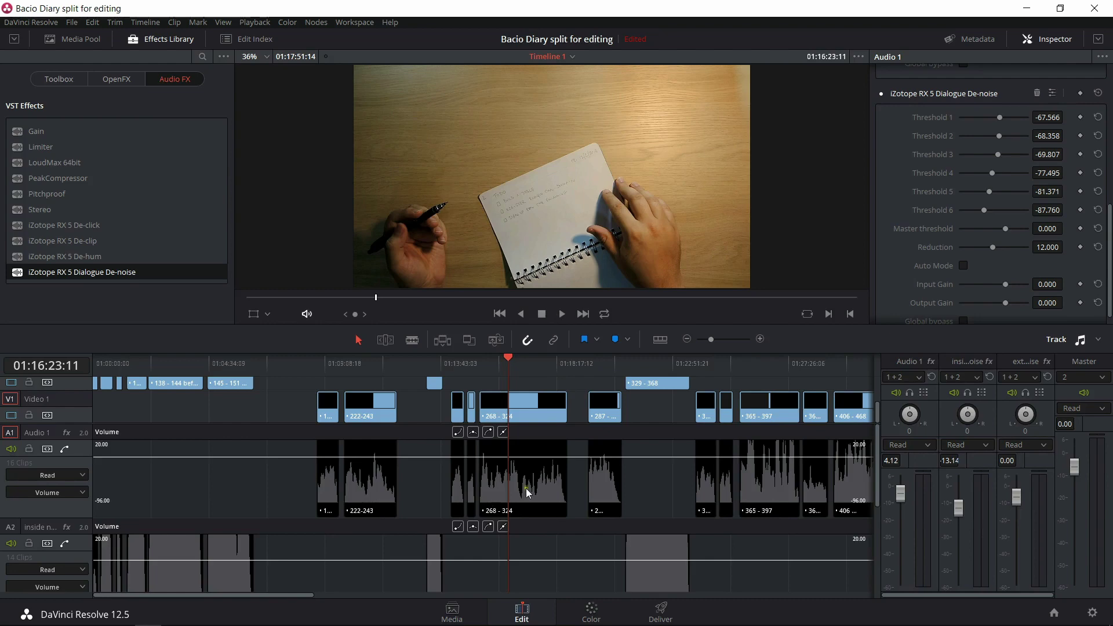
left_click(561, 314)
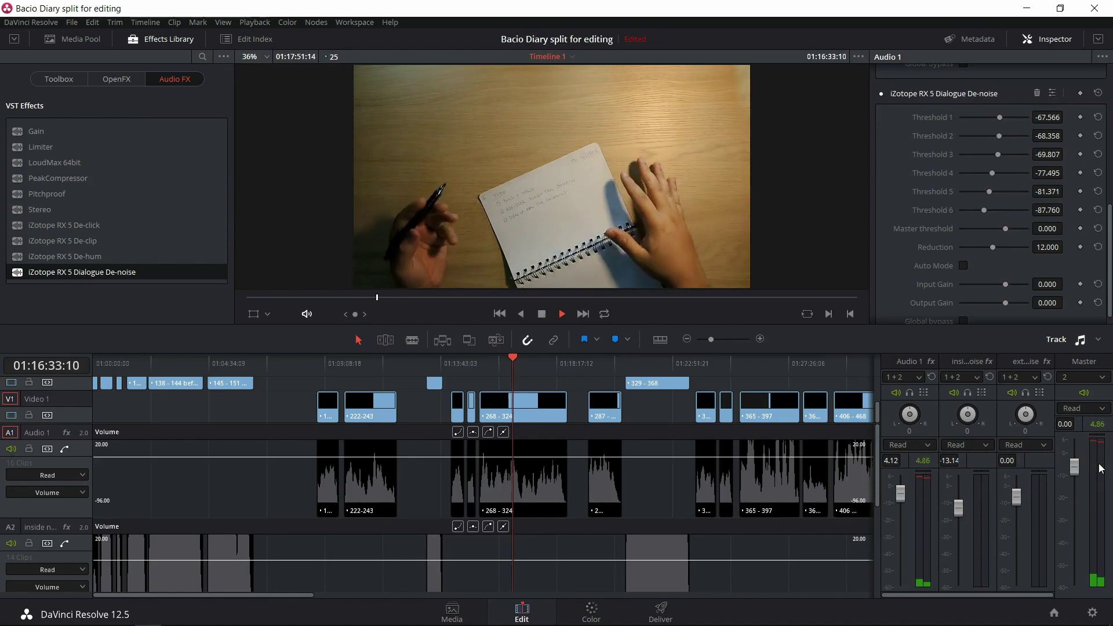
left_click(561, 314)
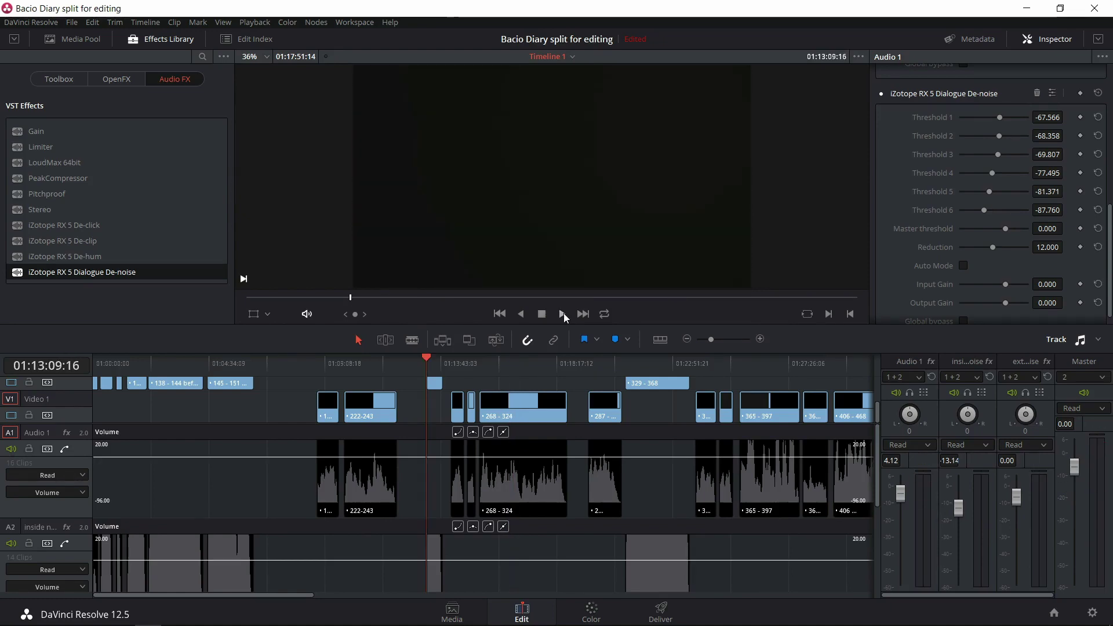
left_click(562, 314)
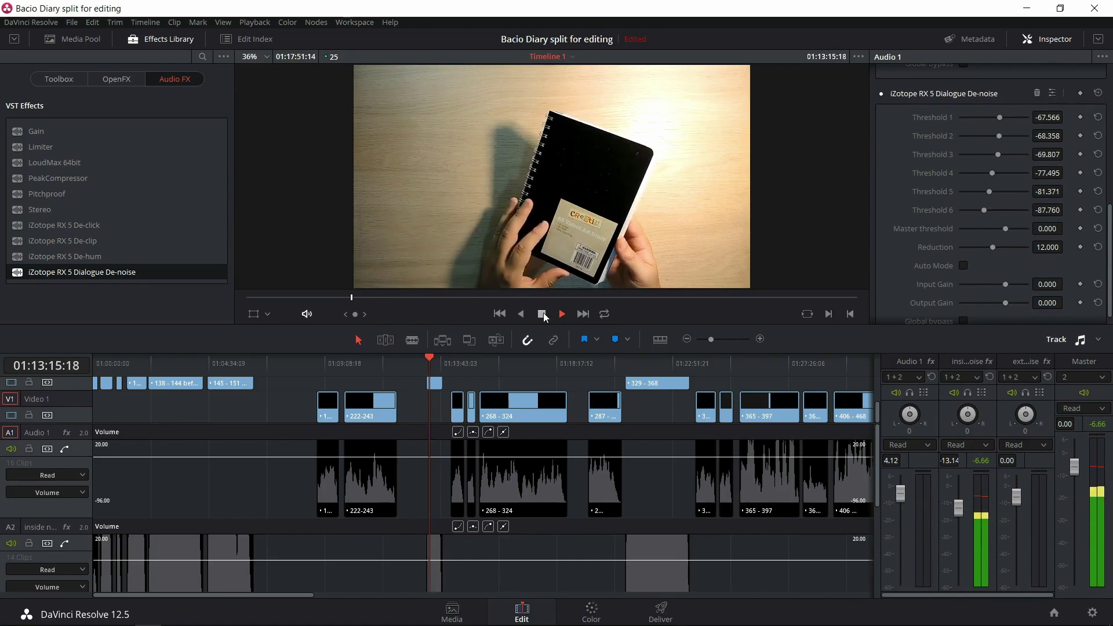
left_click(542, 313)
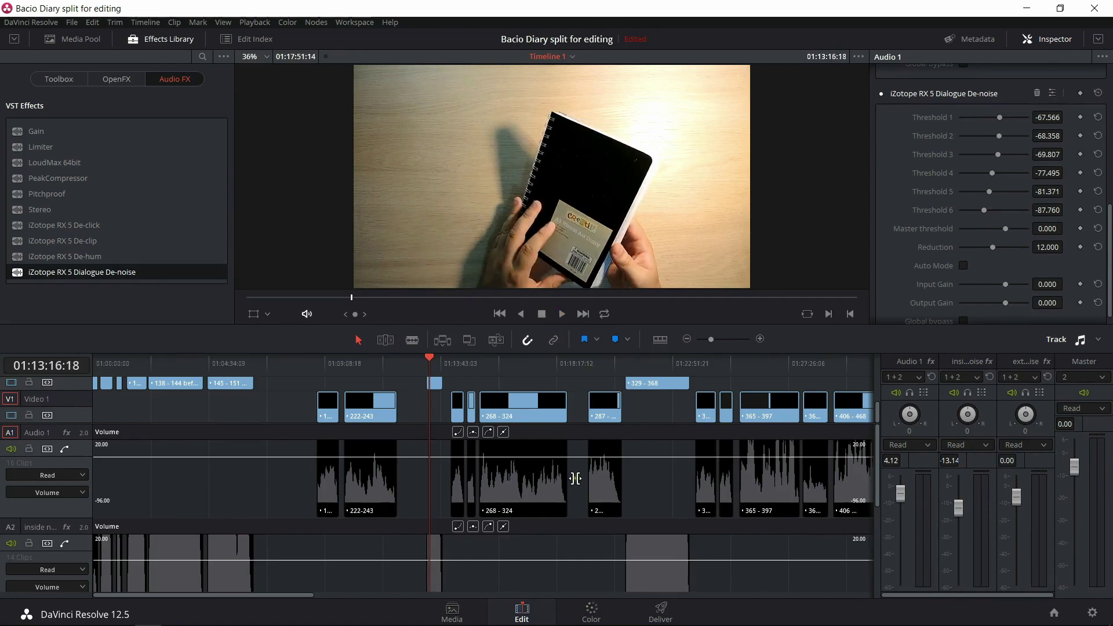
- Play the 15-22 TITLED clip and raise the external noise track's fader to 4.81
scroll(783, 545, "down", 1)
scroll(778, 548, "down", 5)
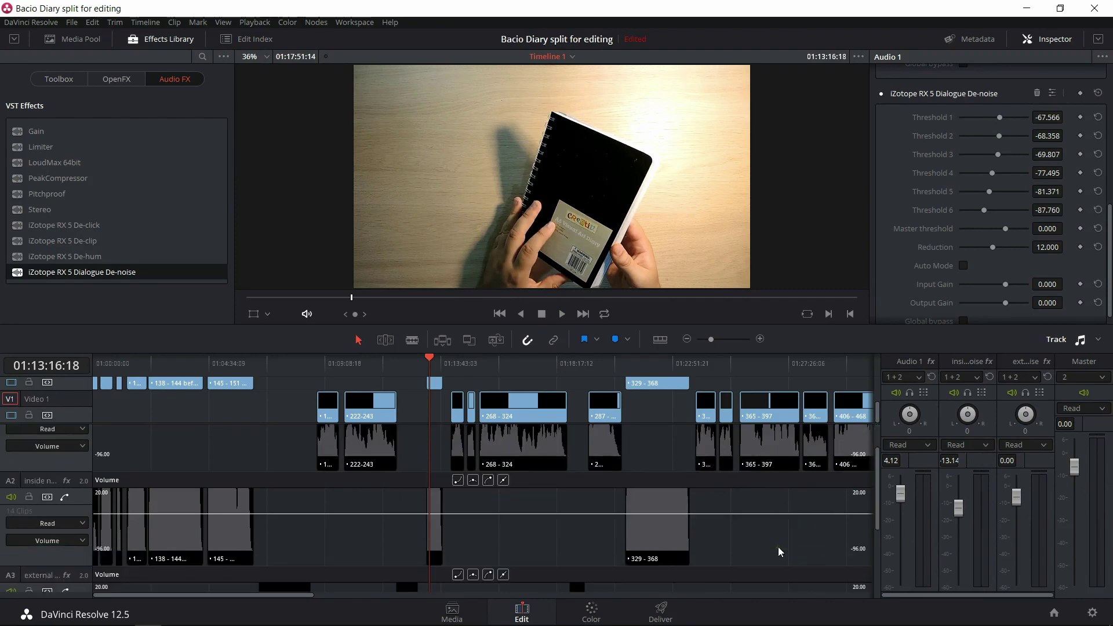
left_click(270, 373)
left_click(560, 314)
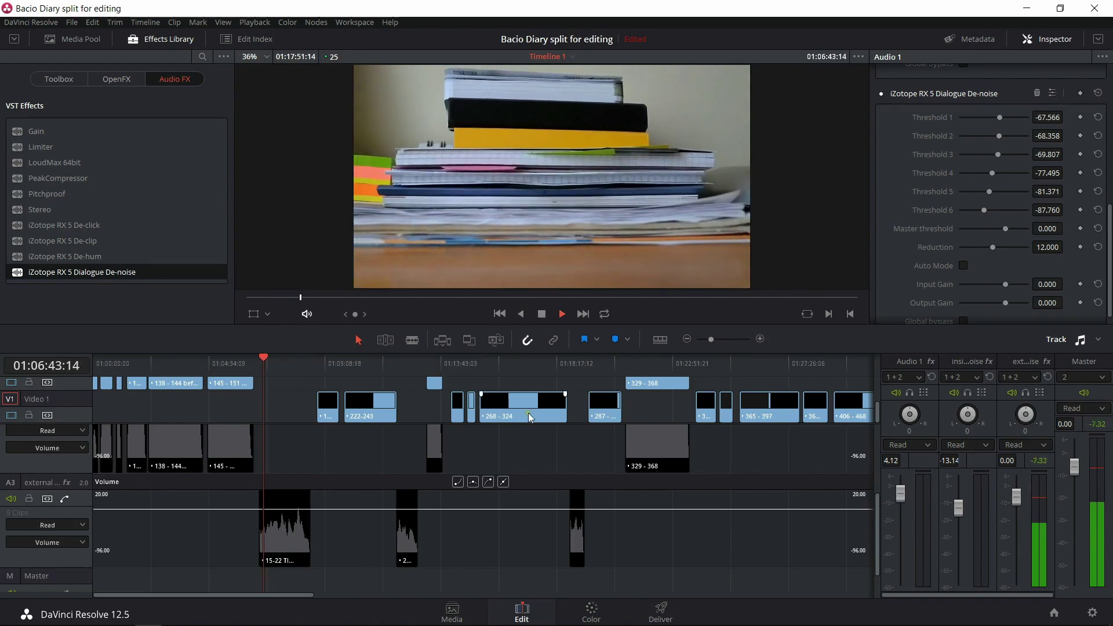
left_click(1018, 499)
left_click_drag(1021, 501, 1021, 497)
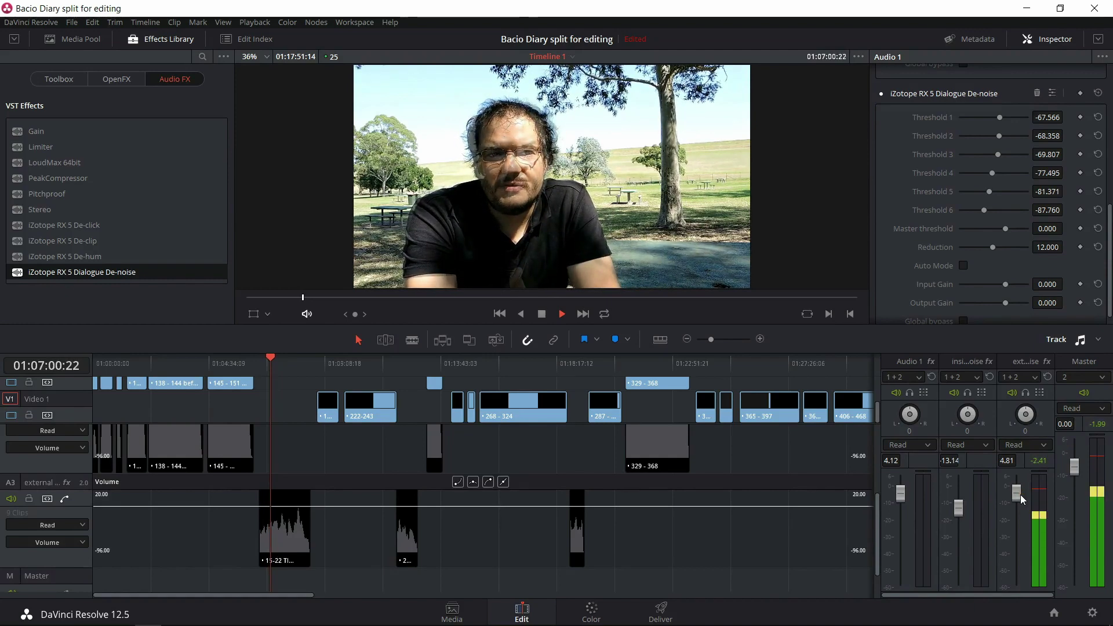
left_click(541, 315)
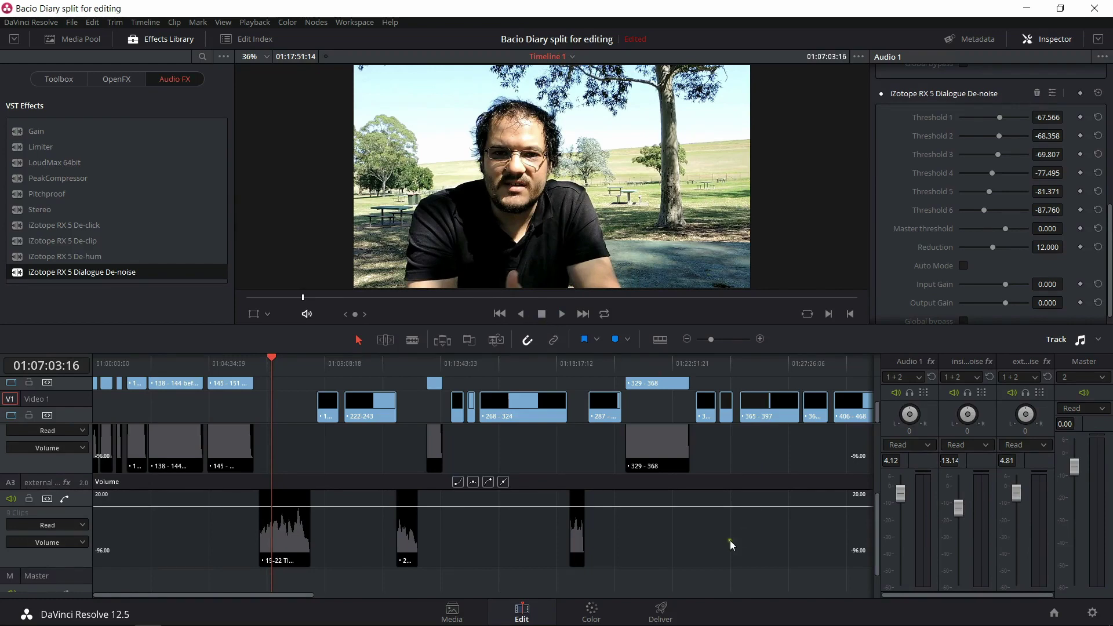
- Set up delivery with the Vimeo 1080p preset at 25 frames per second, with quality restricted to 10000 Kb/s
left_click(661, 610)
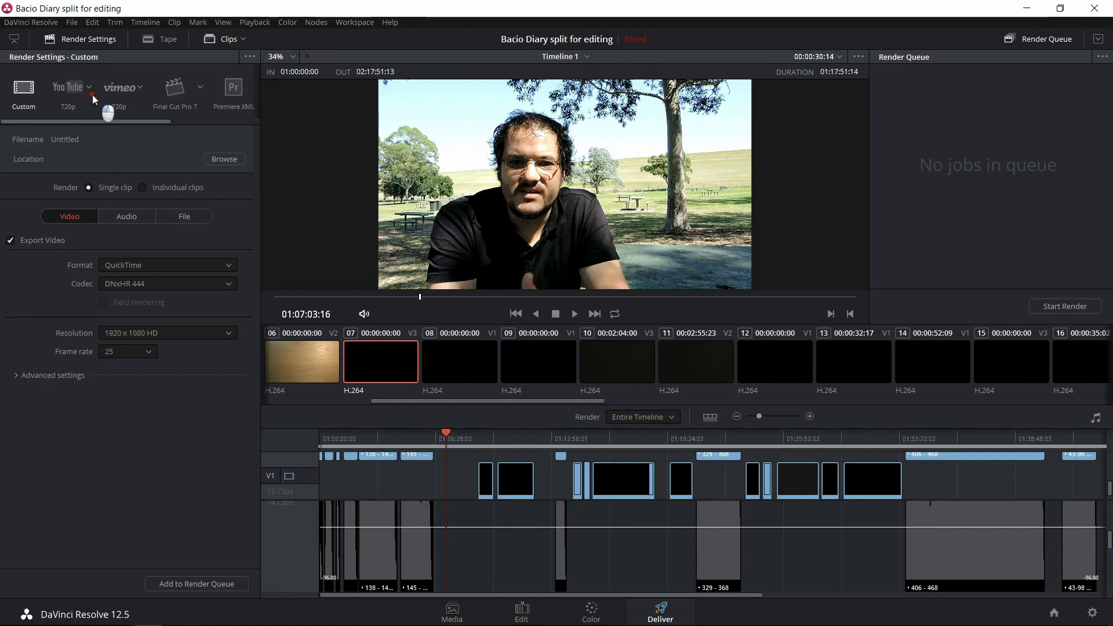
left_click(141, 92)
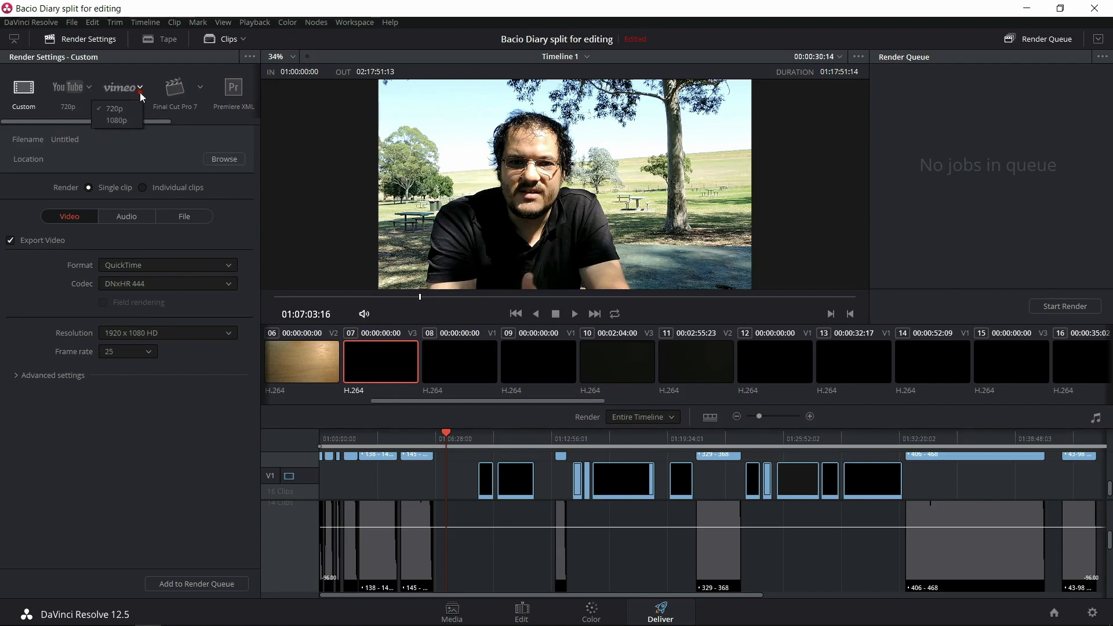
left_click(127, 119)
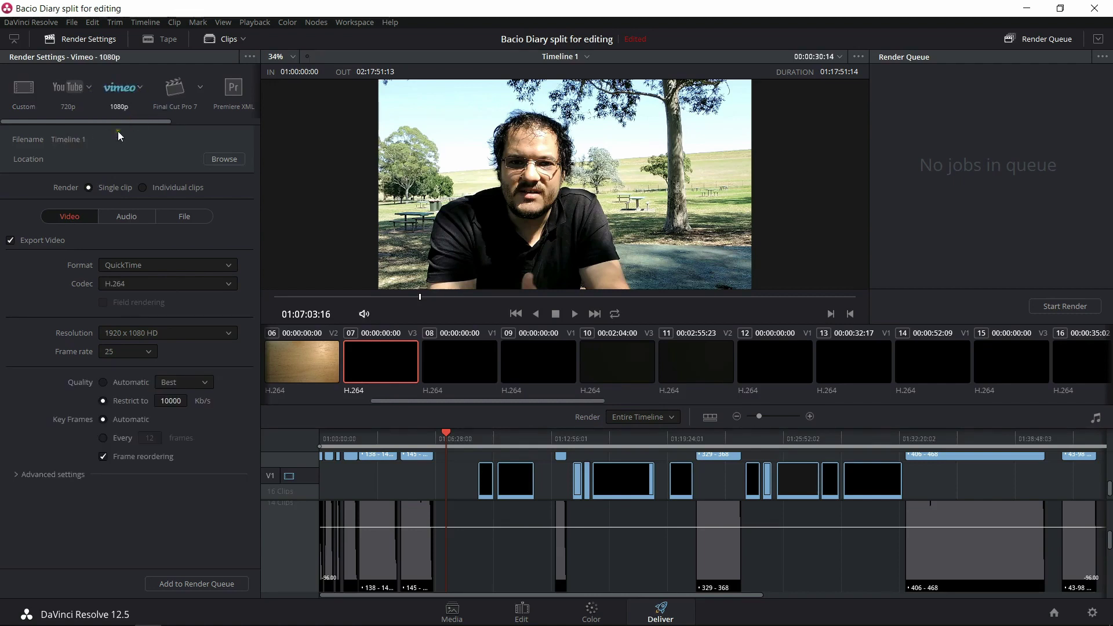
left_click(151, 354)
left_click(142, 367)
left_click(104, 400)
- Check the audio export settings and set the output file's custom name to Bacio diary
left_click(132, 219)
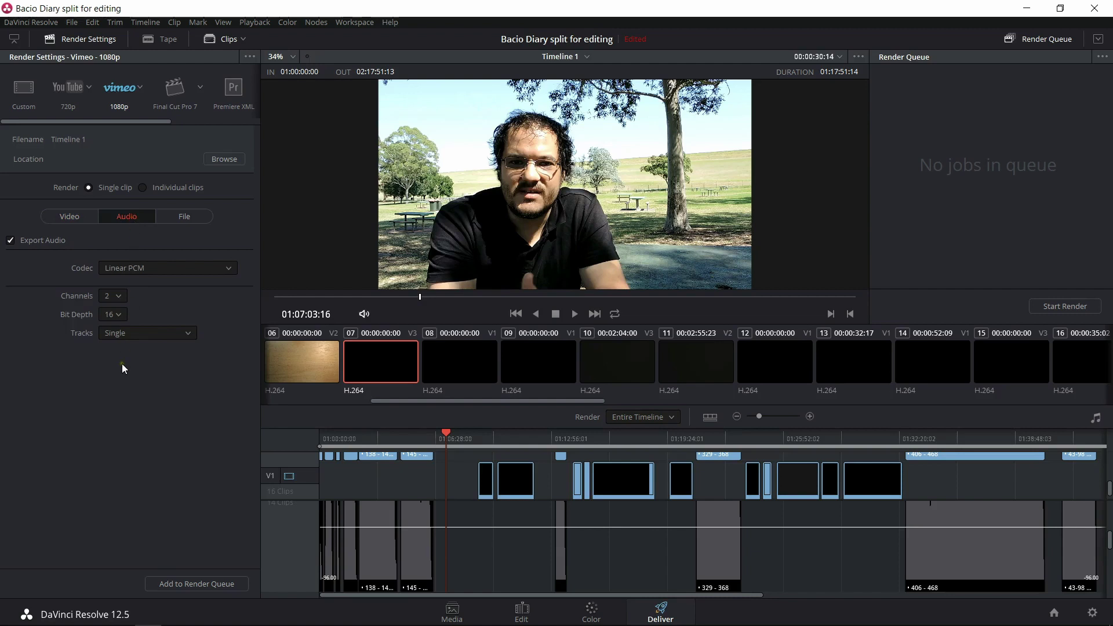
left_click(186, 217)
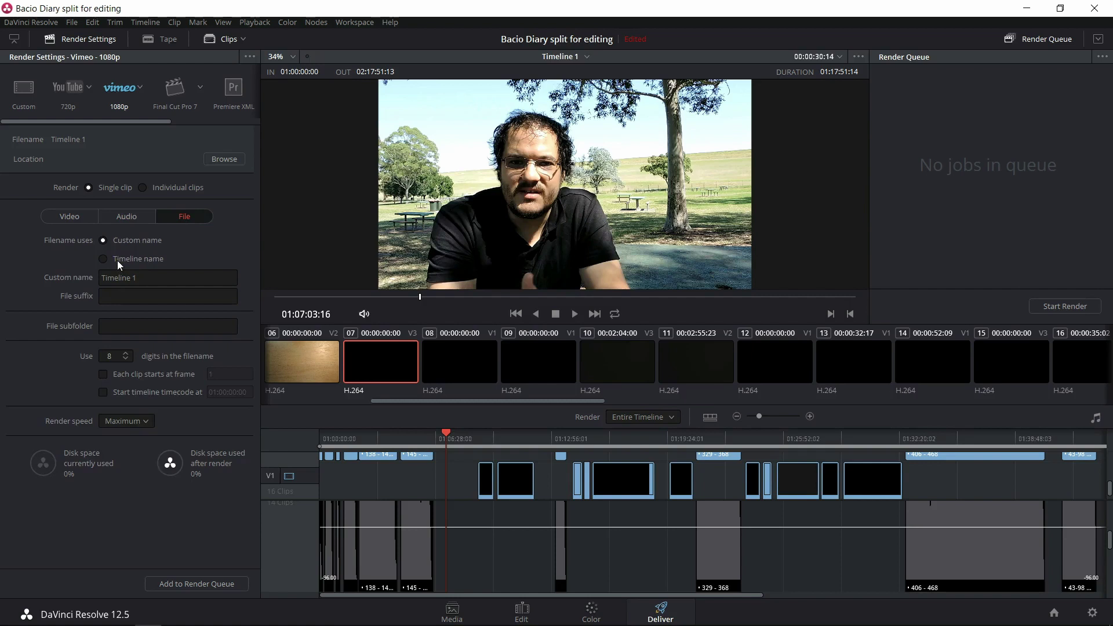
left_click_drag(159, 278, 91, 285)
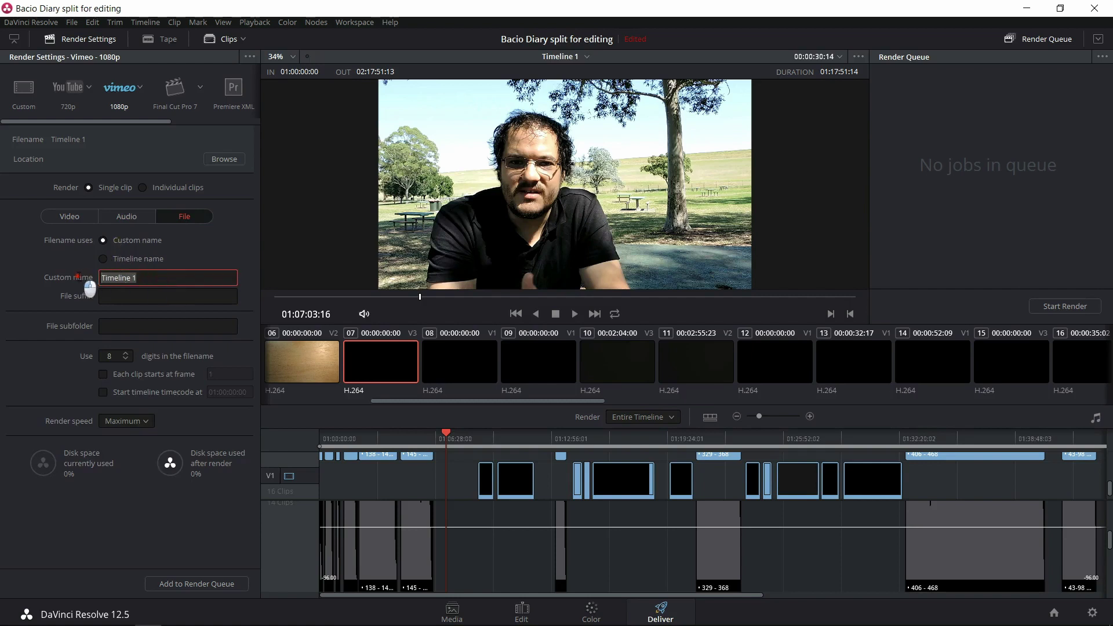
type("Bacio diary")
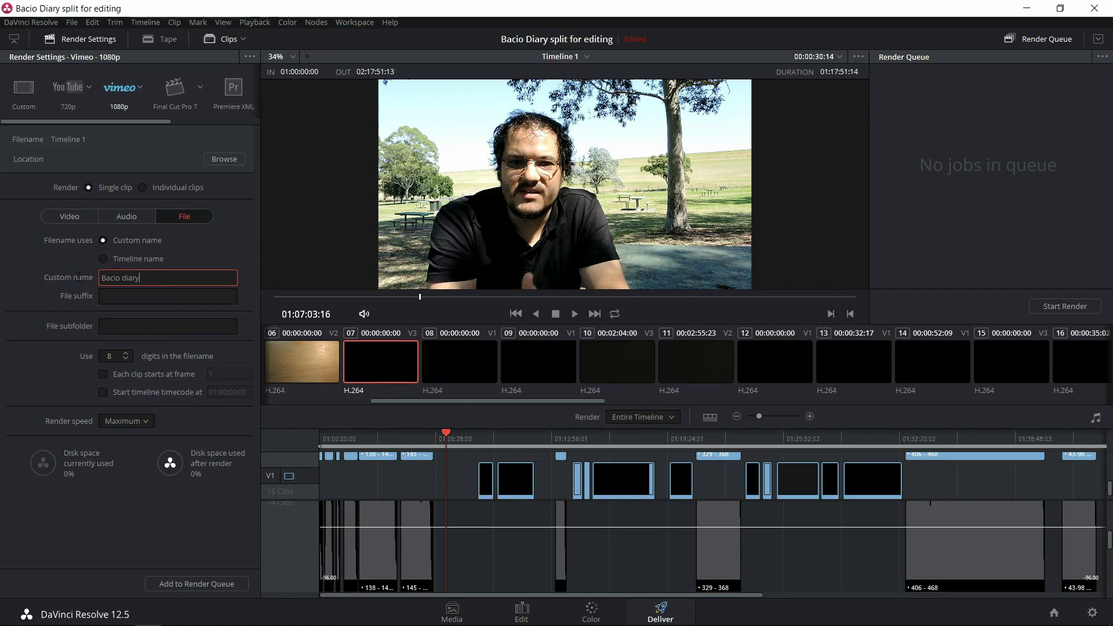
- Add the timeline to the render queue with E:\video projects\Bacio diary as the file destination
left_click(165, 585)
left_click(419, 212)
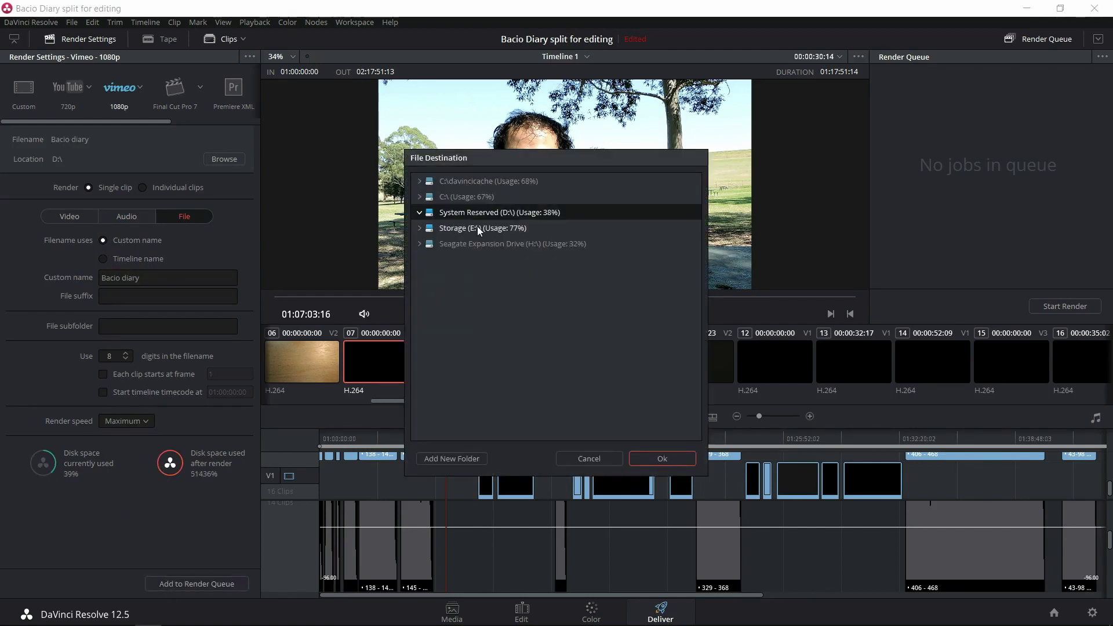
left_click(478, 226)
left_click(420, 228)
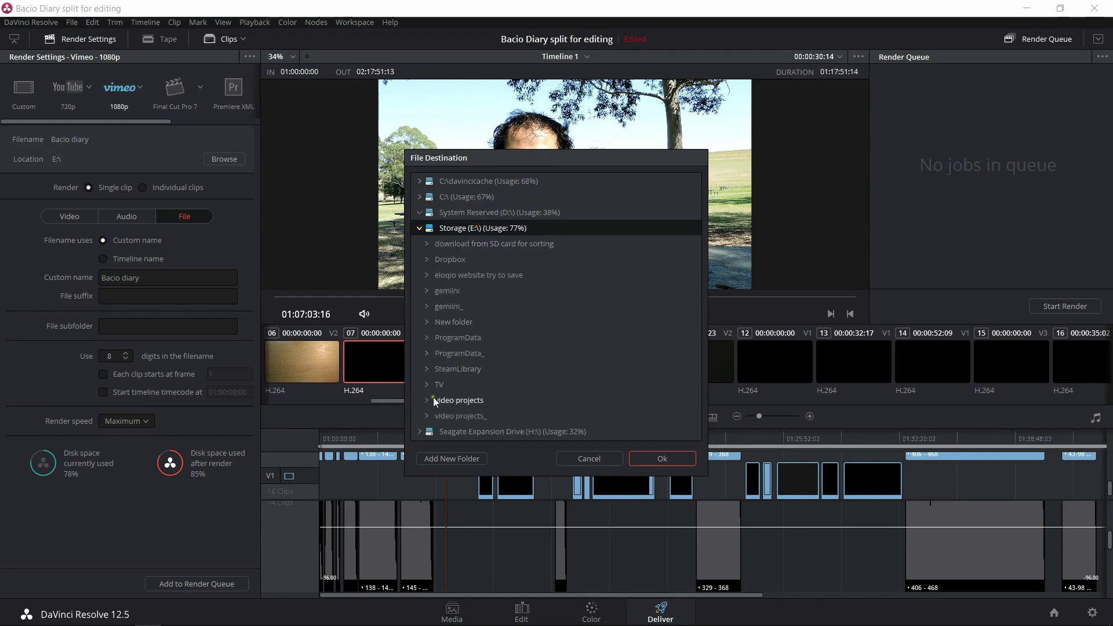
left_click(429, 400)
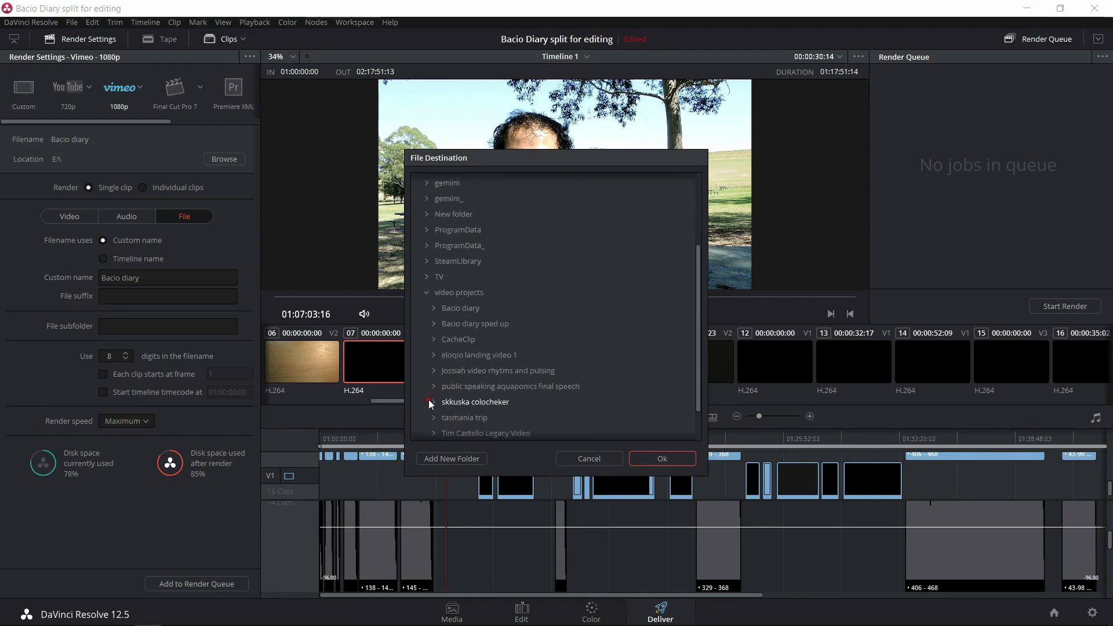
left_click(434, 307)
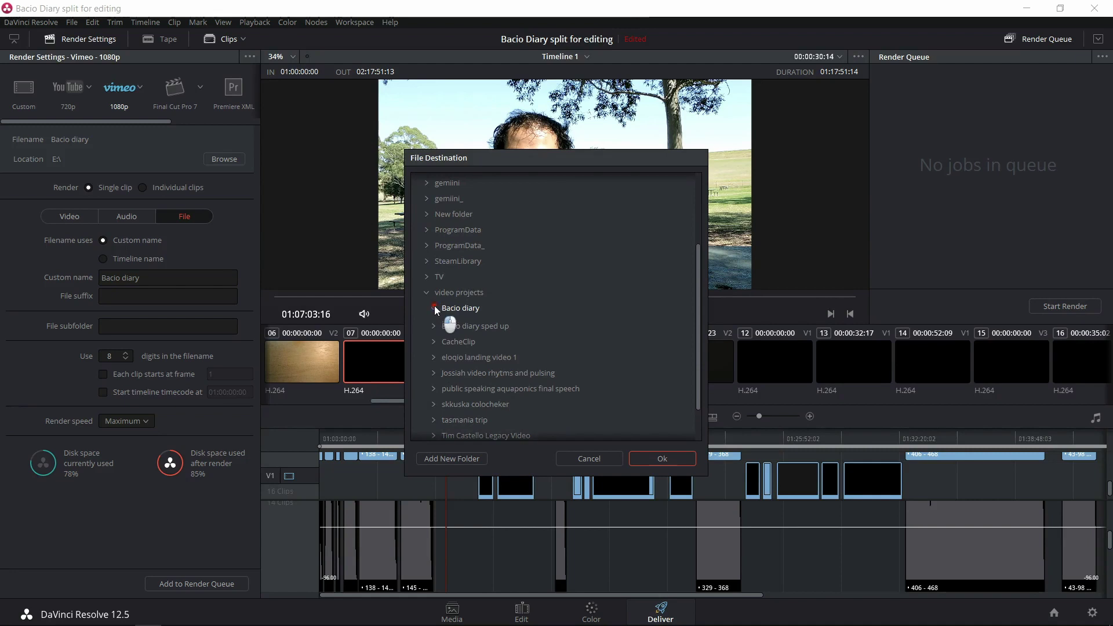
left_click(454, 308)
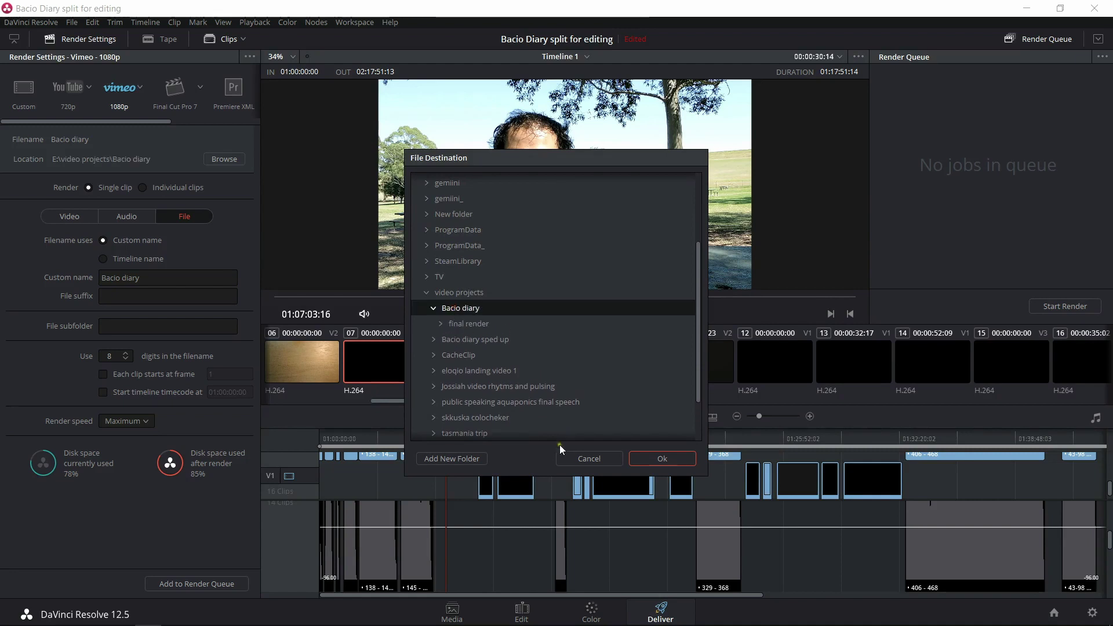
left_click(662, 458)
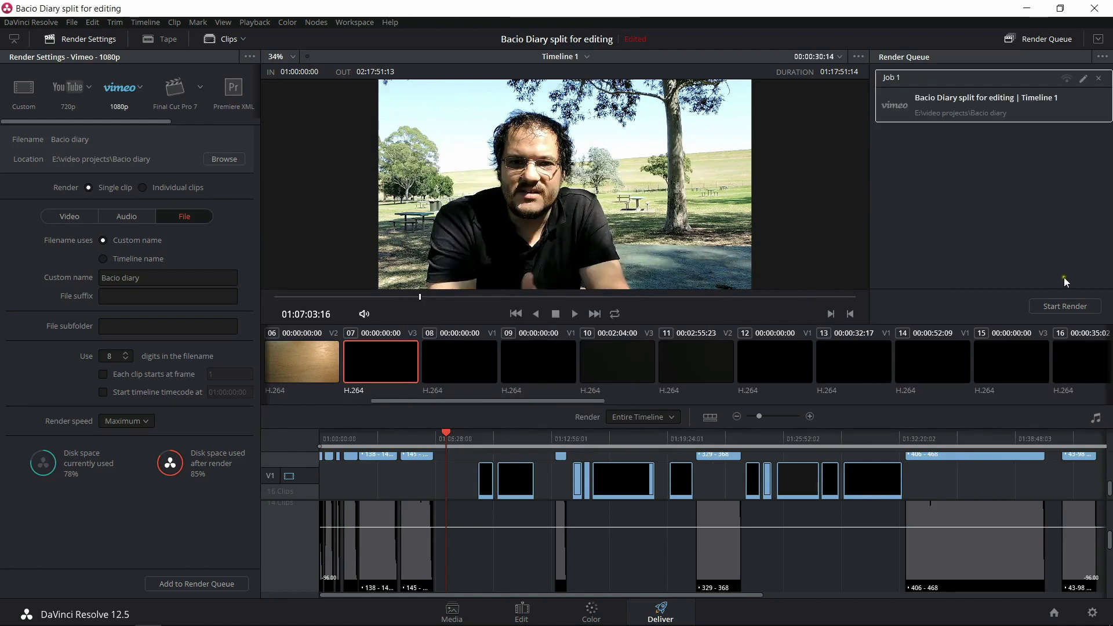
- Render the queued job and open the file location of the finished video
left_click(1069, 307)
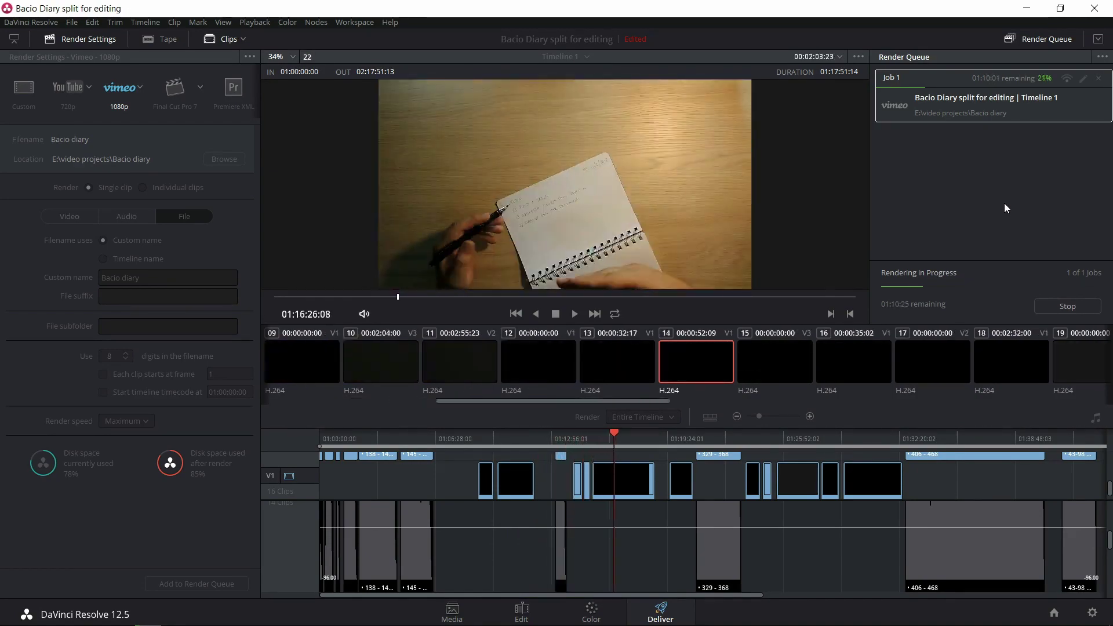
right_click(985, 110)
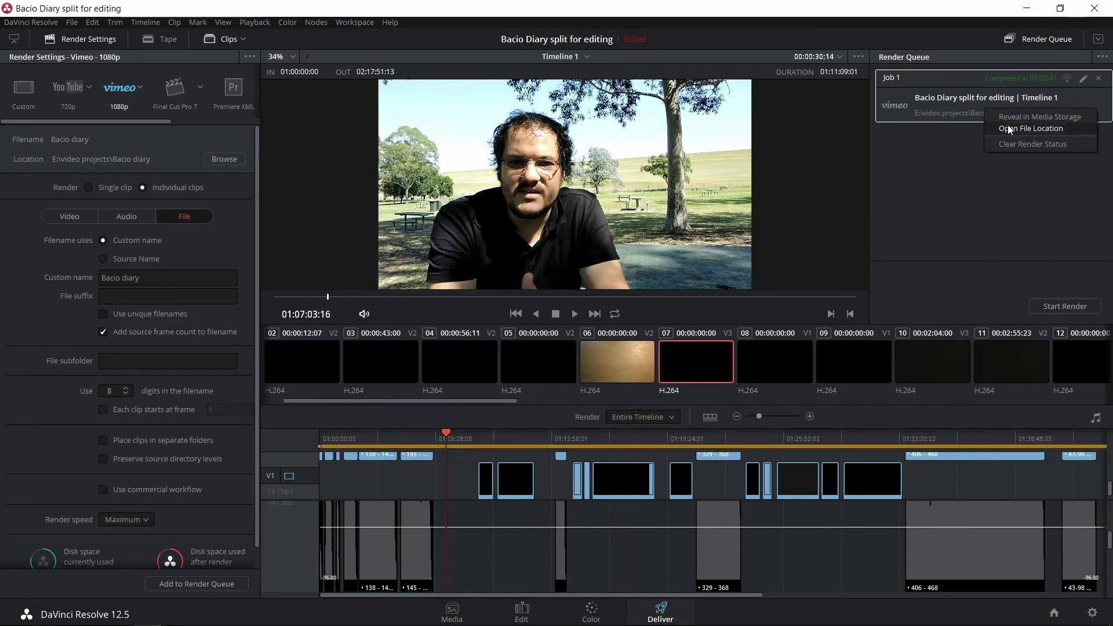
left_click(1008, 126)
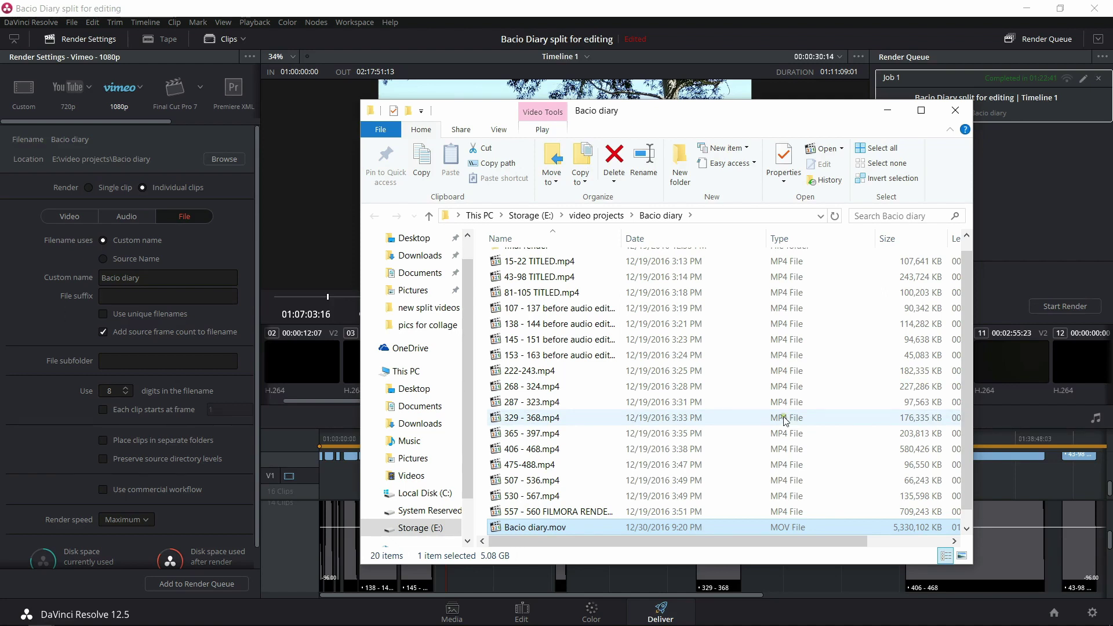
left_click(166, 188)
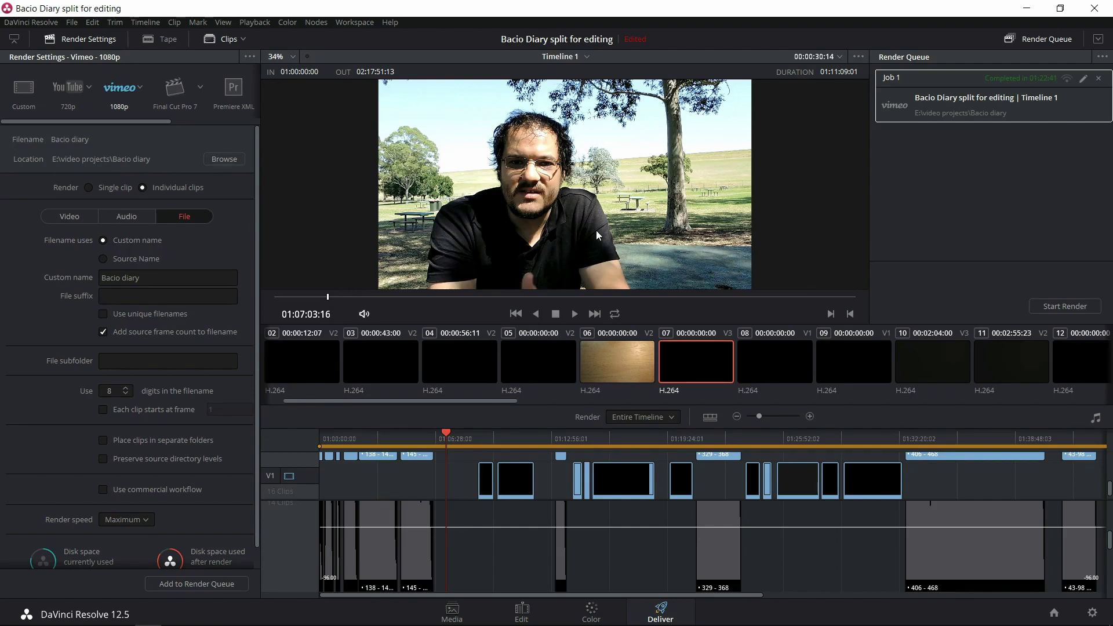
- Switch to SolveigMM Video Splitter, import Bacio diary.mov from the Bacio diary folder, and place it on the editing timeline
left_click(280, 615)
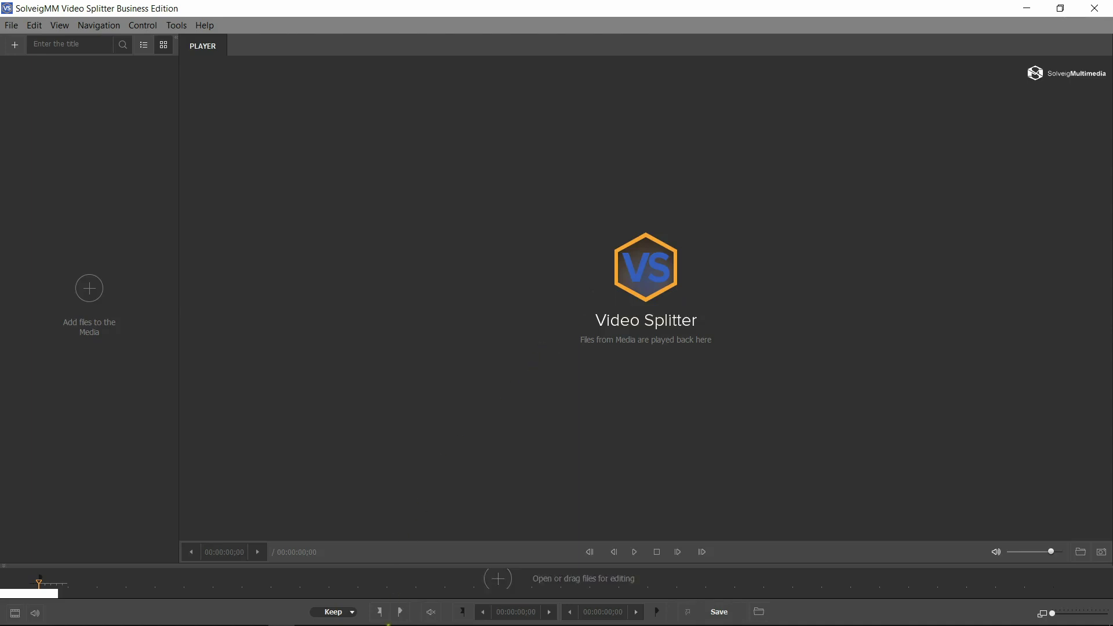
mouse_move(282, 623)
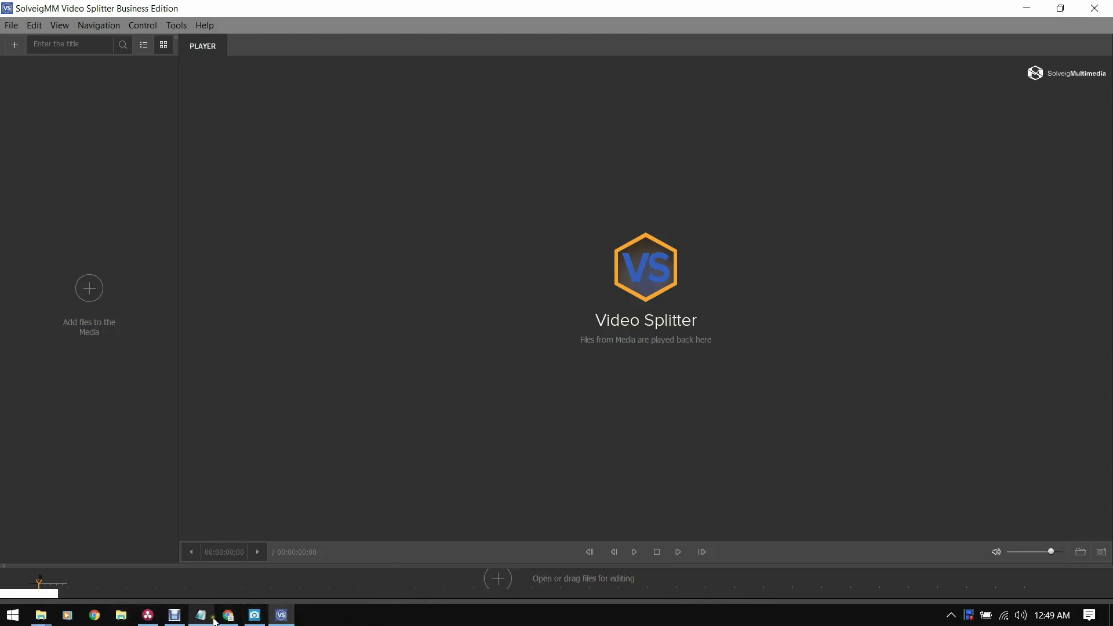
left_click(42, 624)
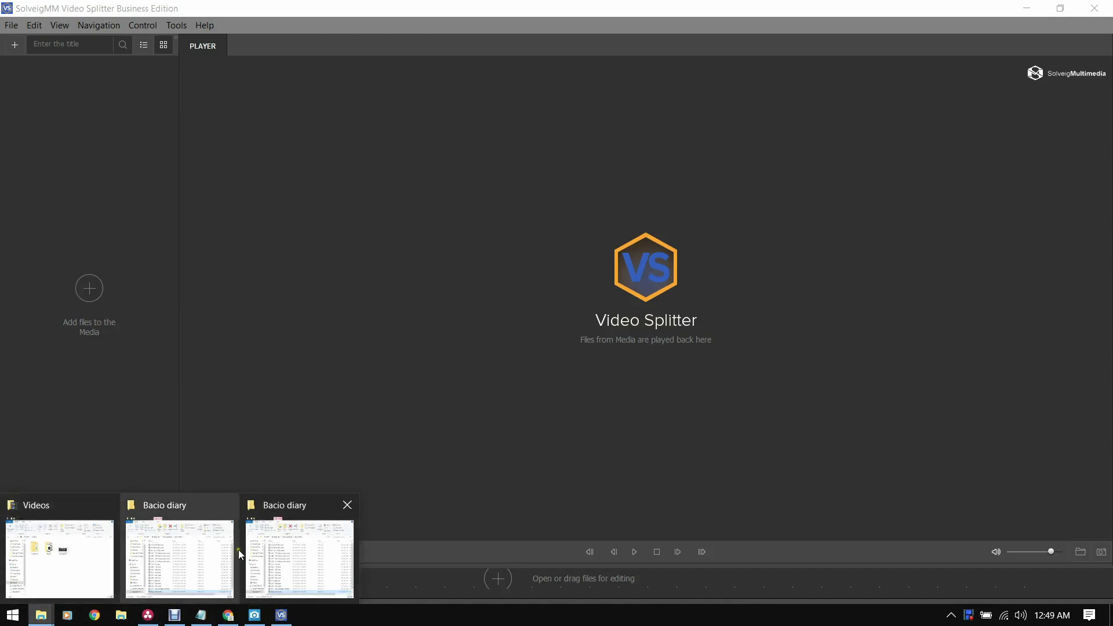
left_click(278, 551)
left_click_drag(513, 511, 81, 287)
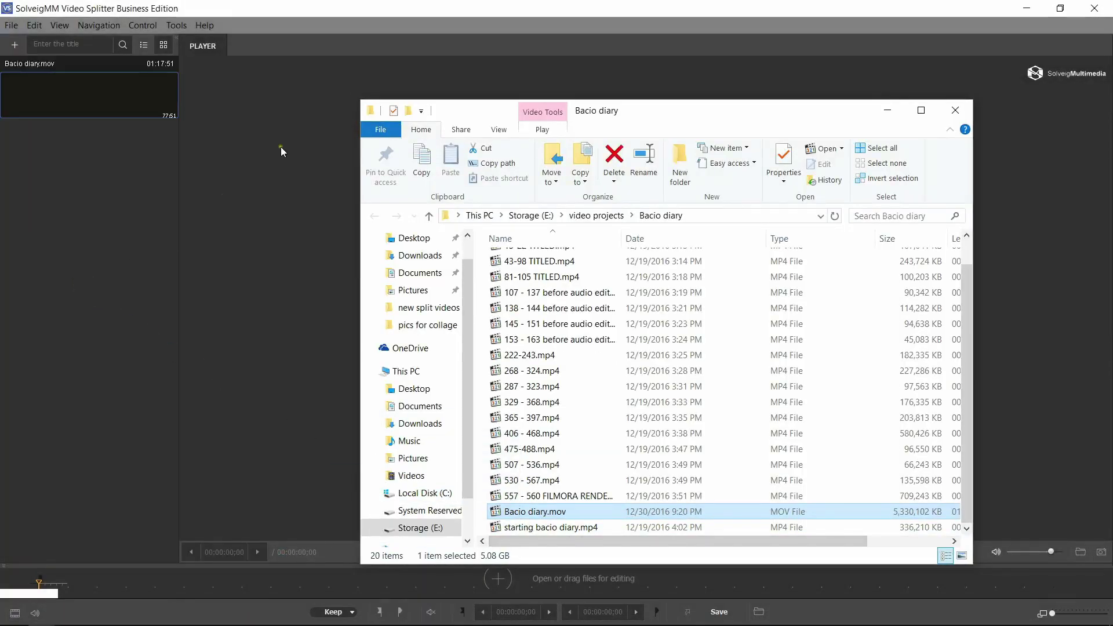
left_click(419, 11)
left_click_drag(116, 84, 565, 405)
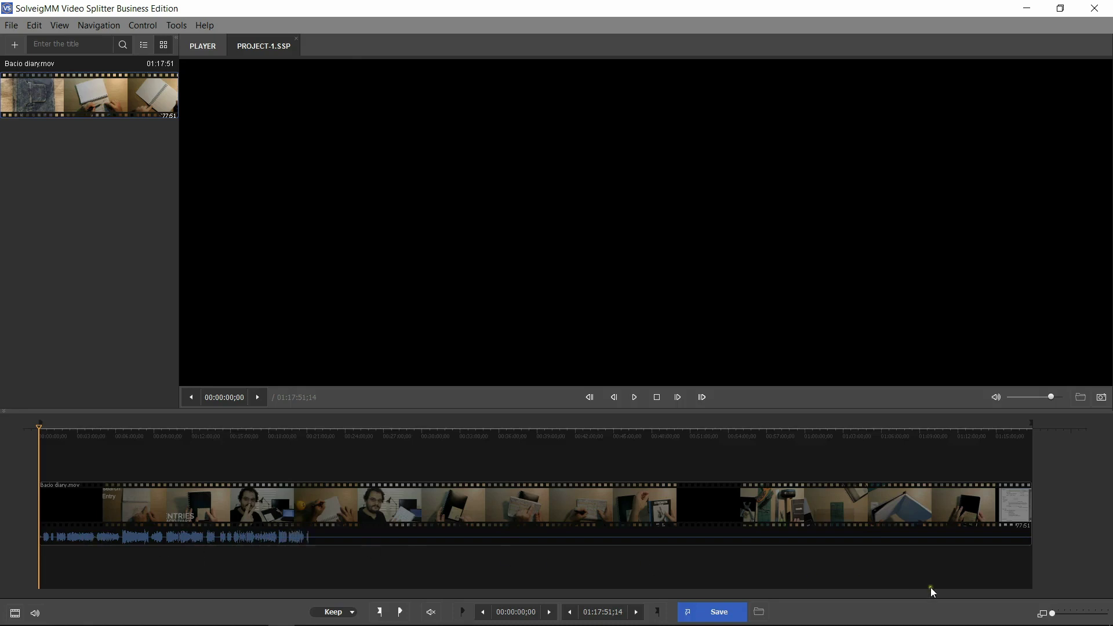
- Mark the first fragment to keep, from the start of the Common Entries section at 00:02:11;00 to 00:04:19;20
left_click(1065, 614)
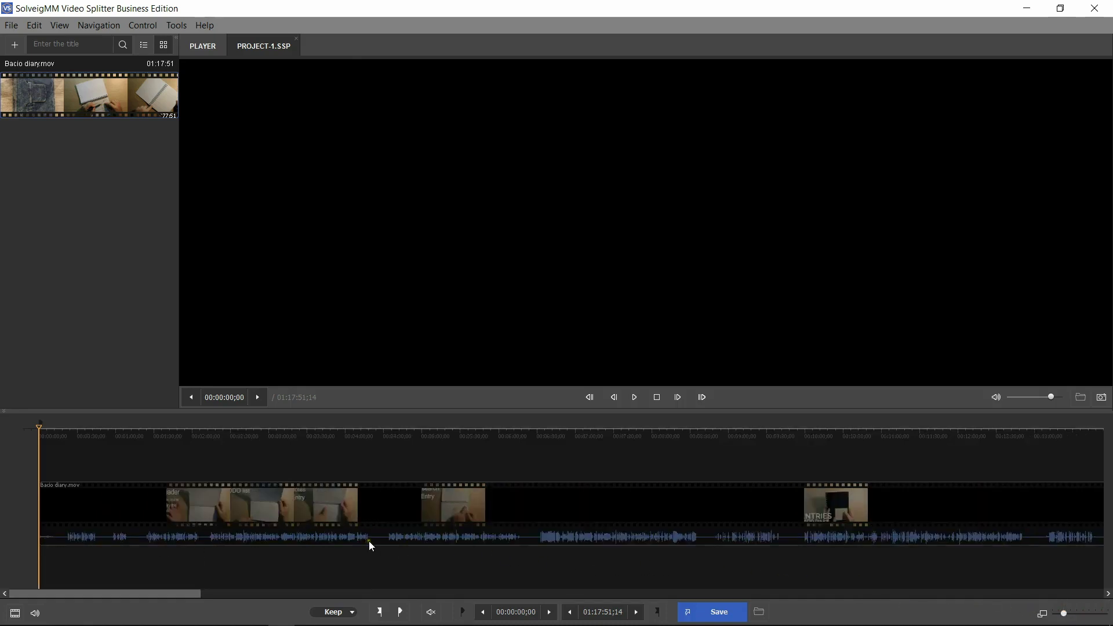
left_click(209, 542)
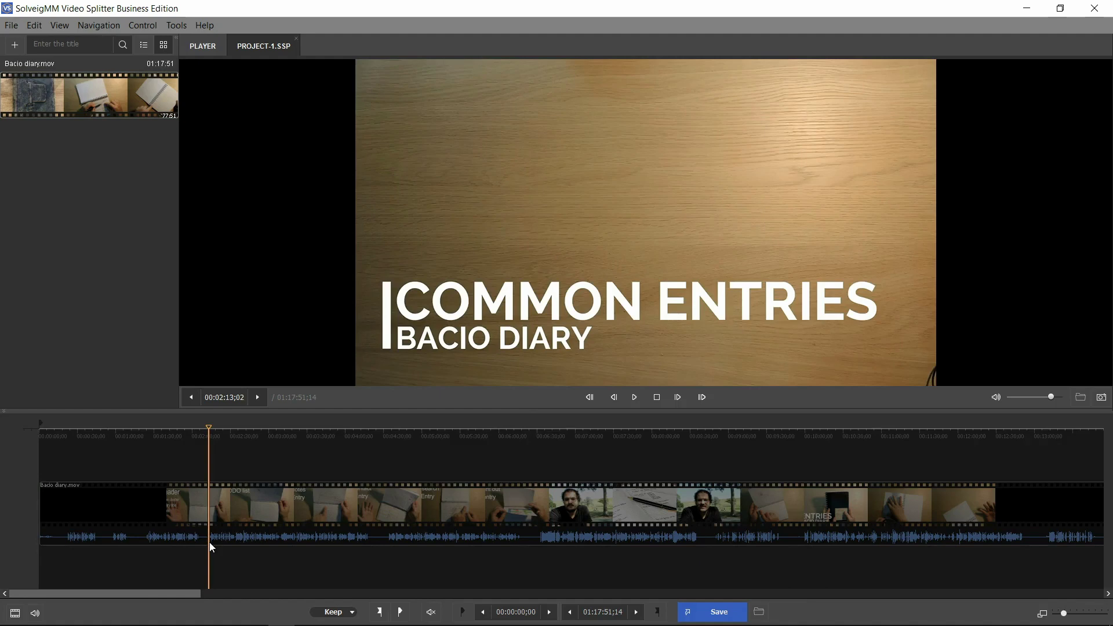
key("Left")
key("Left")
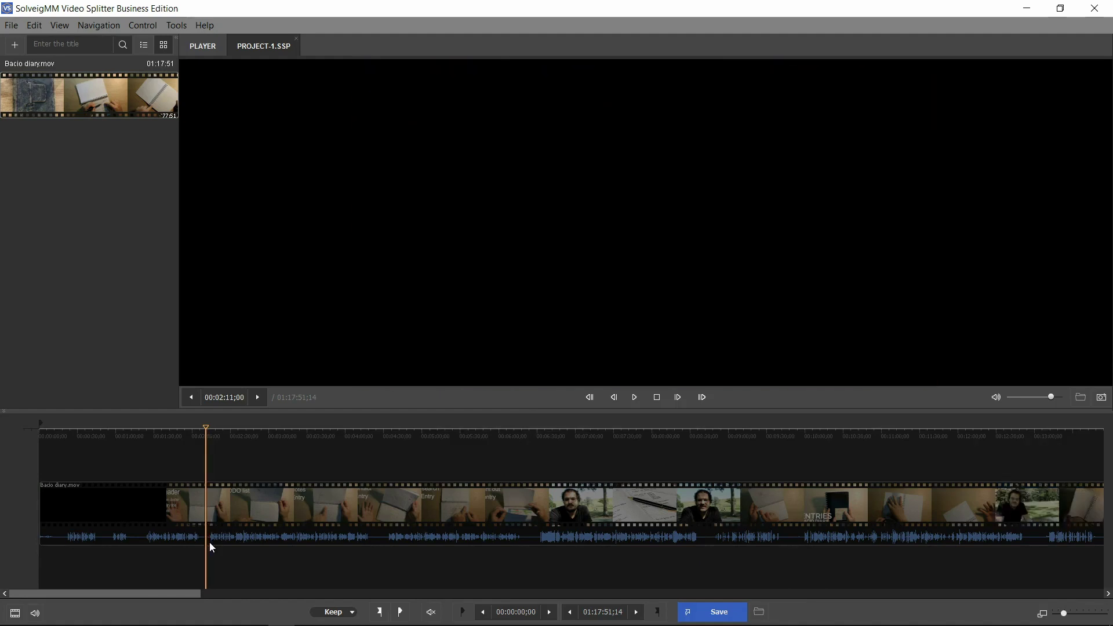
key("[")
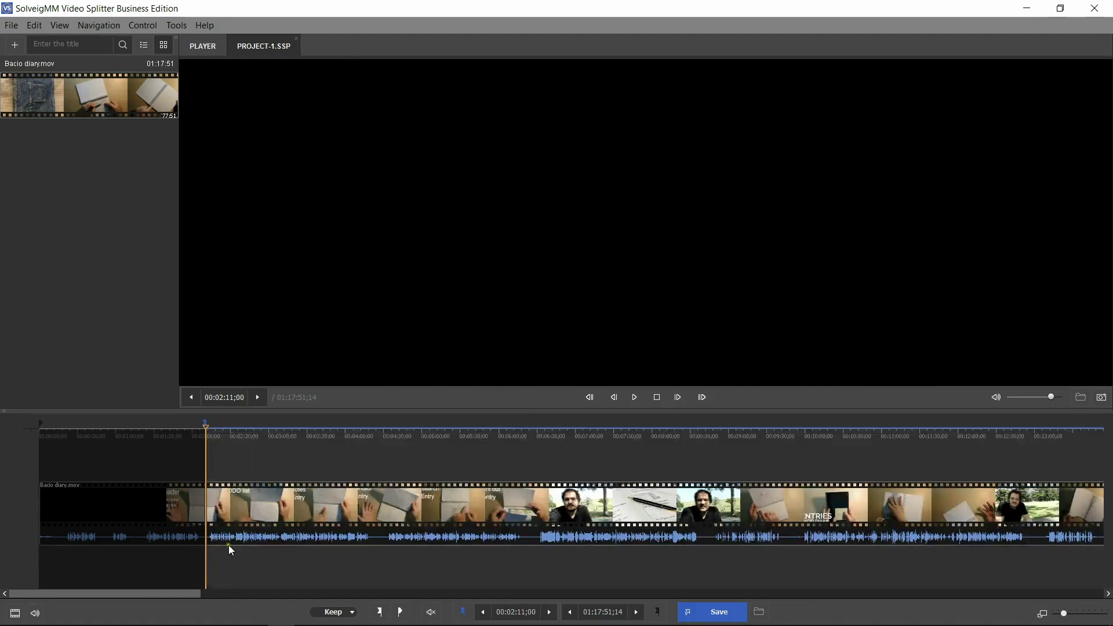
left_click(377, 437)
left_click(370, 436)
key("]")
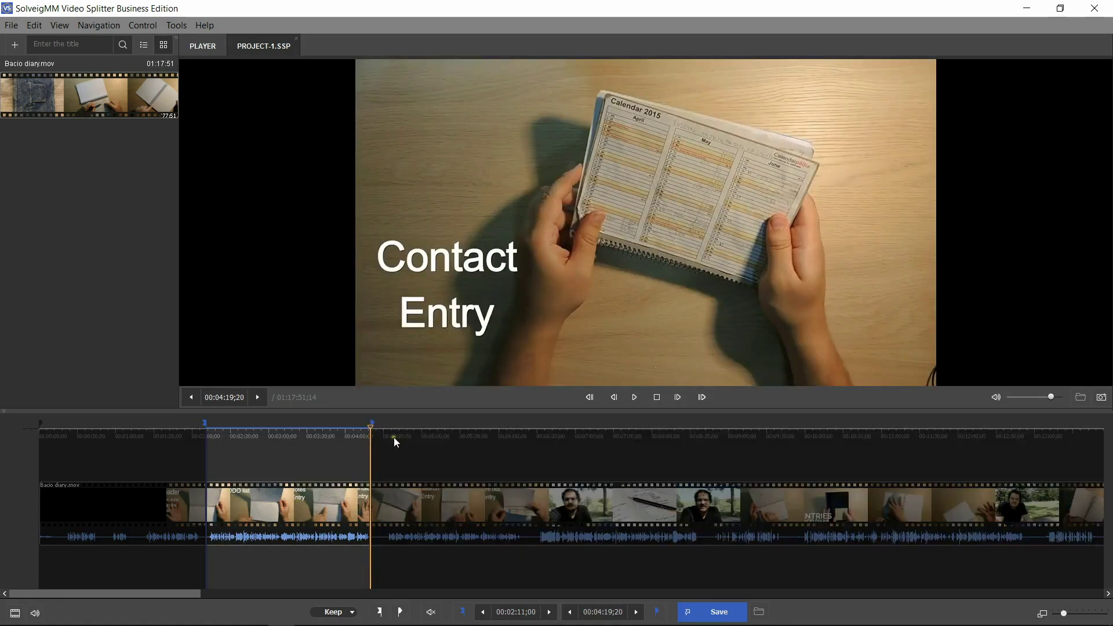
- Mark a second fragment to keep for the More Obscure Entries section, from 00:04:35;18 to 00:06:16;03
left_click(391, 442)
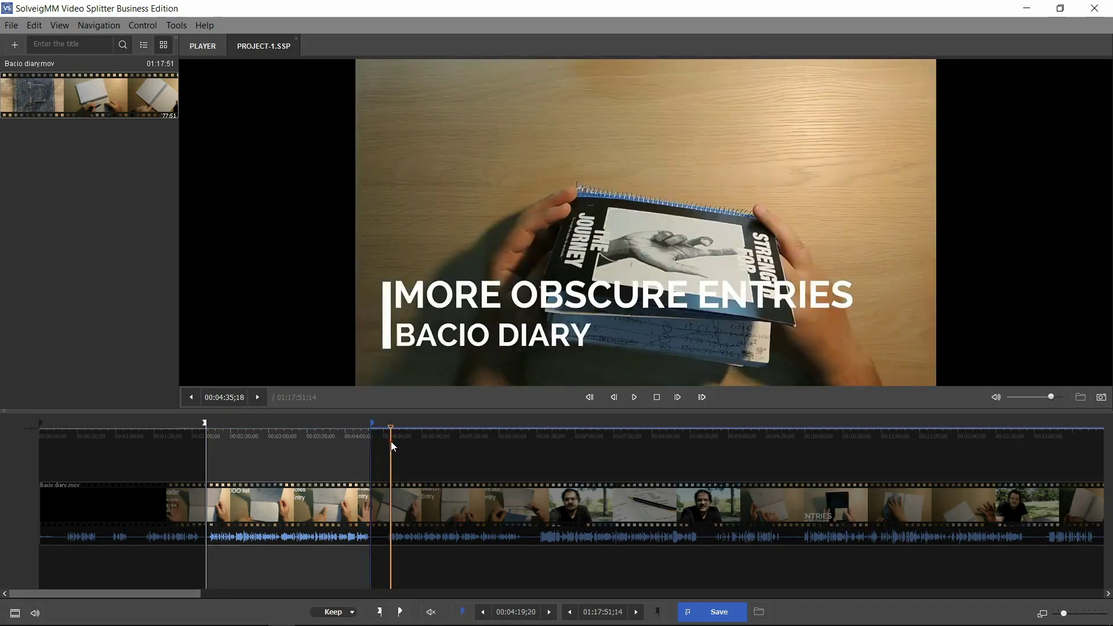
key("[")
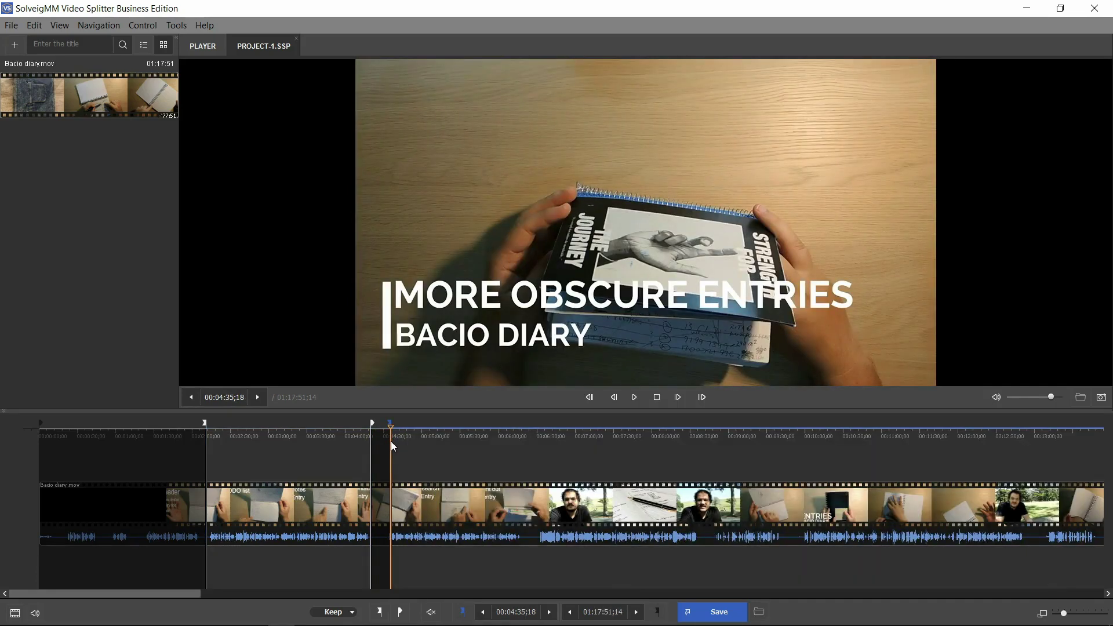
left_click(519, 439)
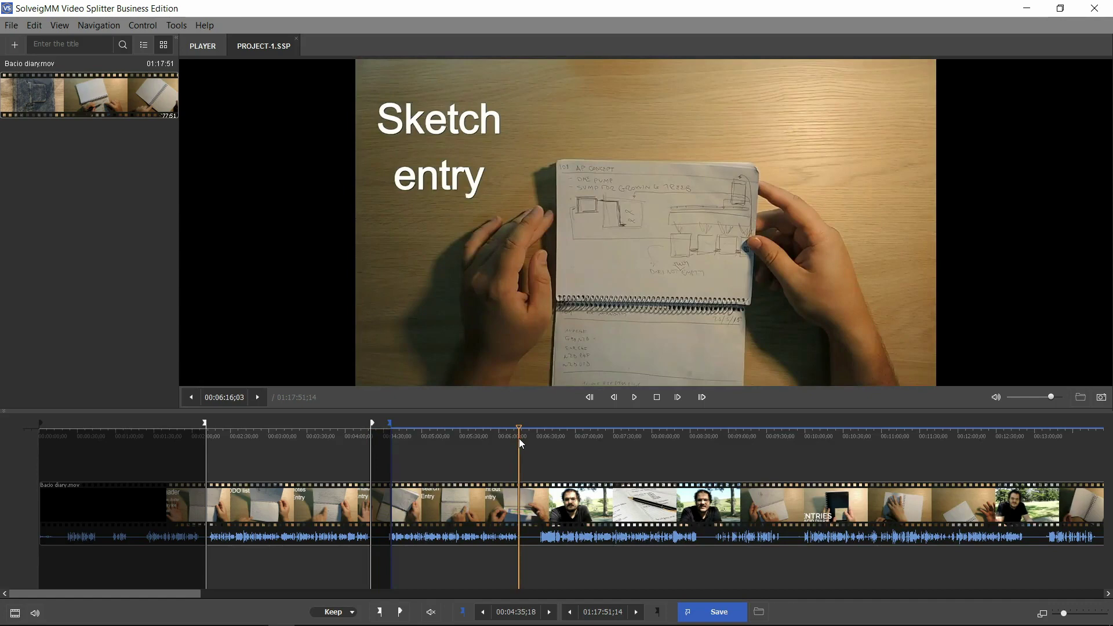
key("]")
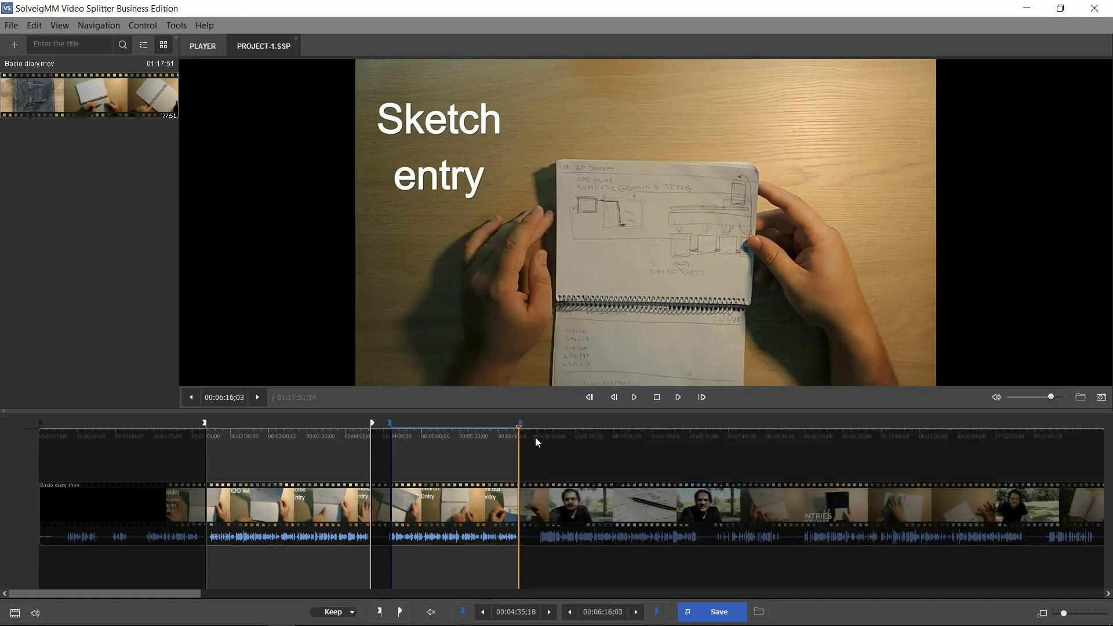
- Mark a third fragment to keep, from 00:06:30;16 to 00:08:36;12
left_click(537, 440)
key("[")
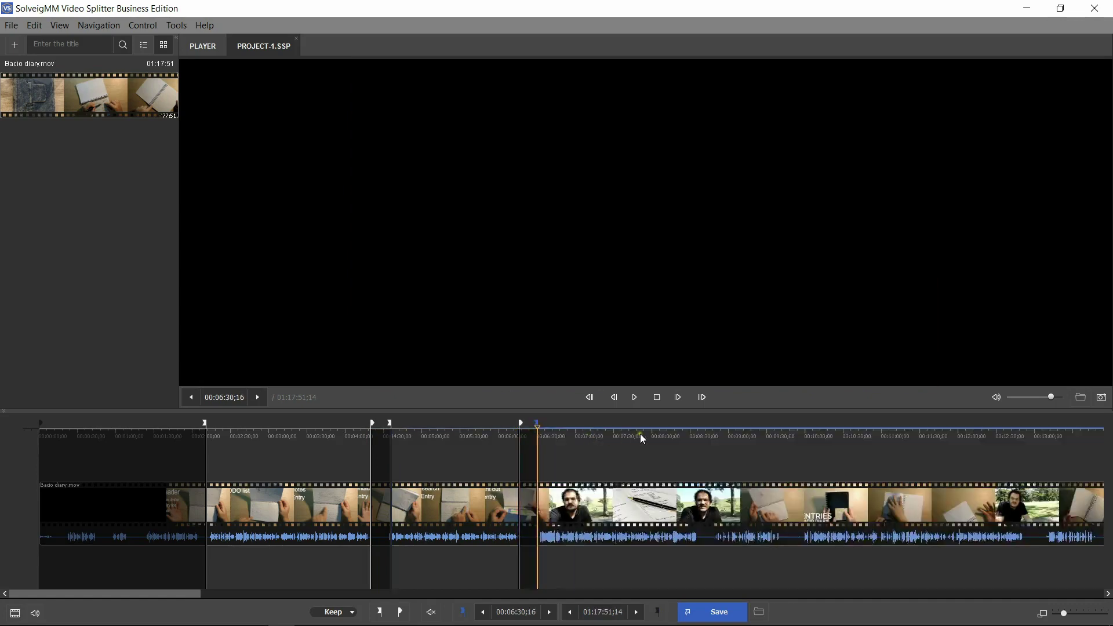
left_click(699, 437)
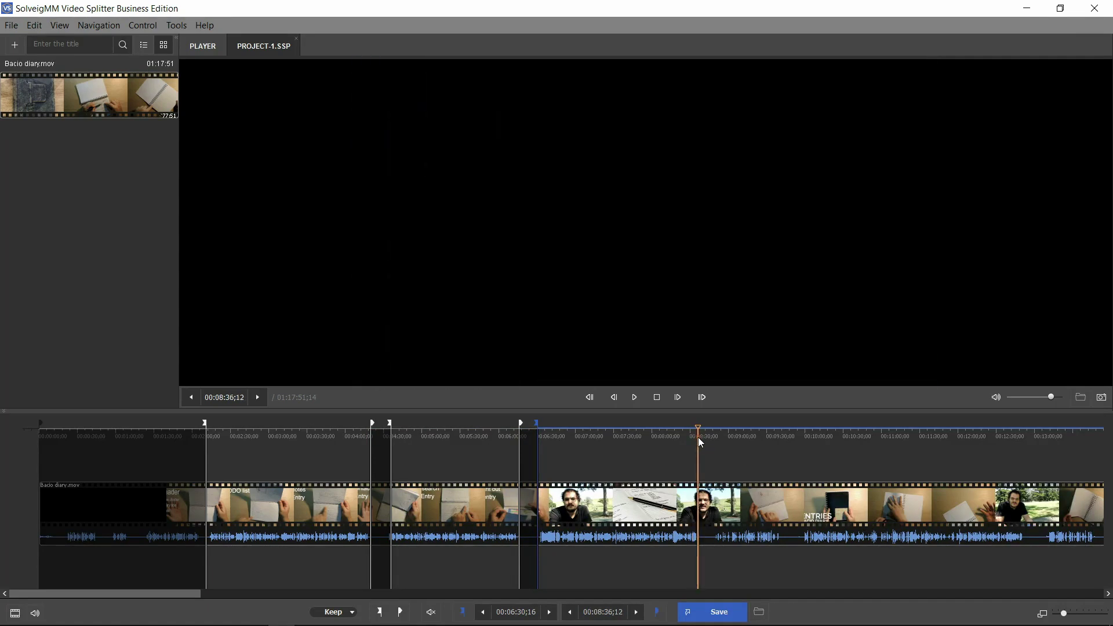
key("]")
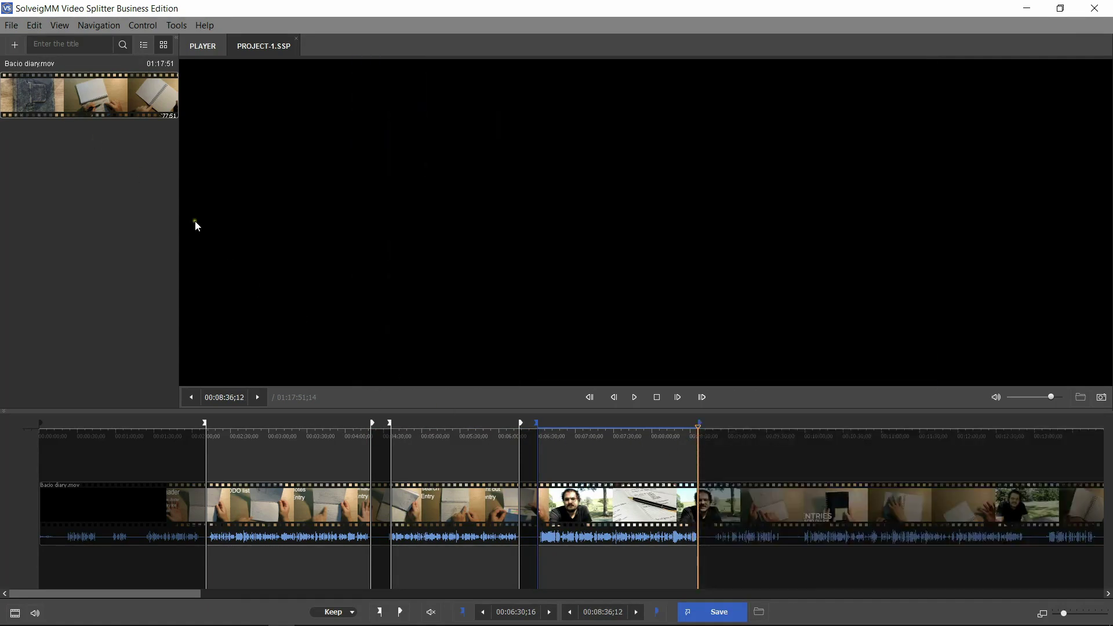
- Start saving all fragments as separate files, leaving out the ones marked as cut off
left_click(11, 25)
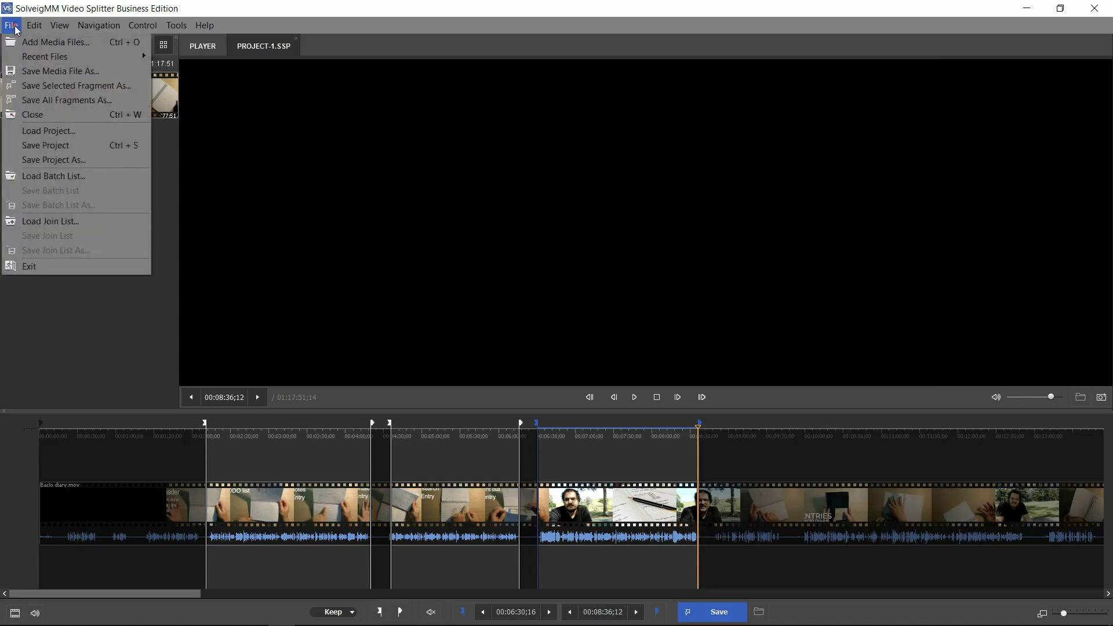
left_click(32, 103)
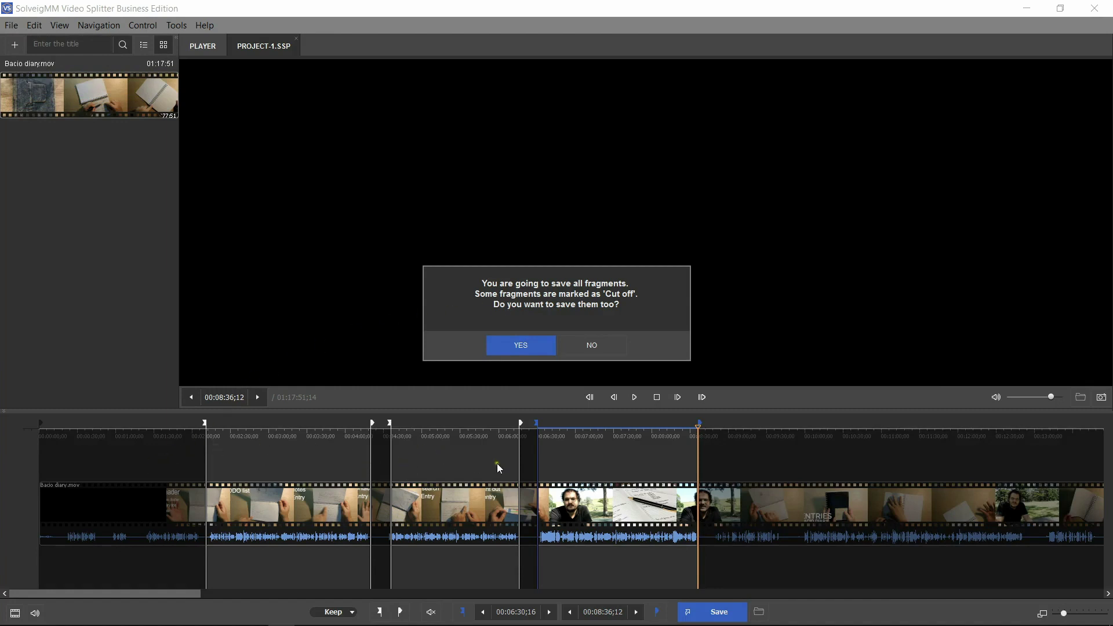
left_click(605, 349)
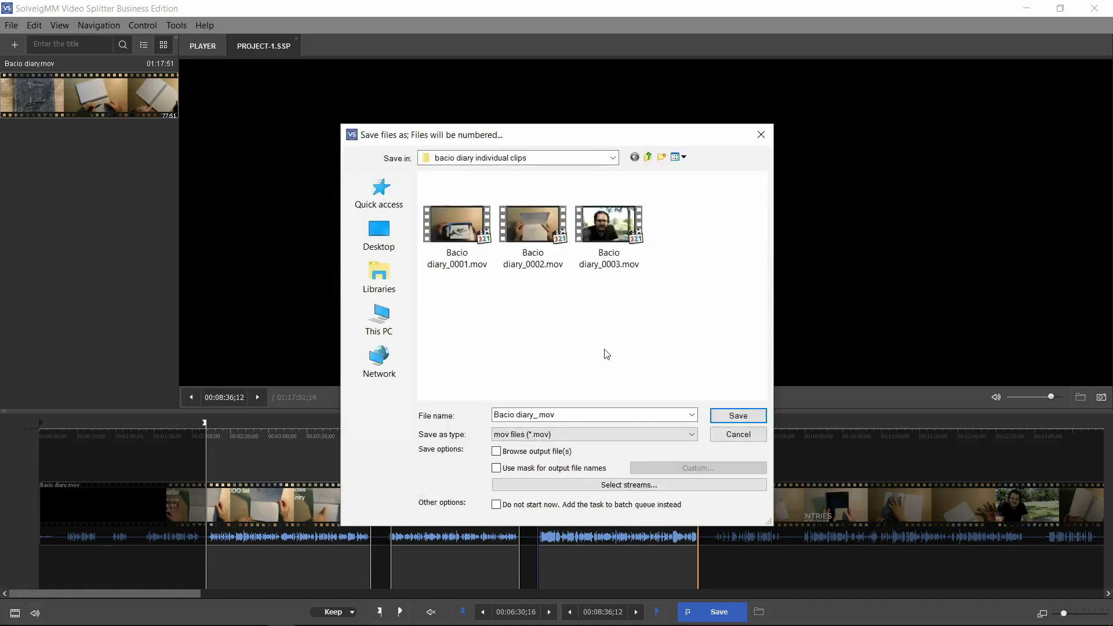
- Create a folder named individual clips inside new split videos with video splitter and save the numbered Bacio diary_.mov files there
left_click(648, 158)
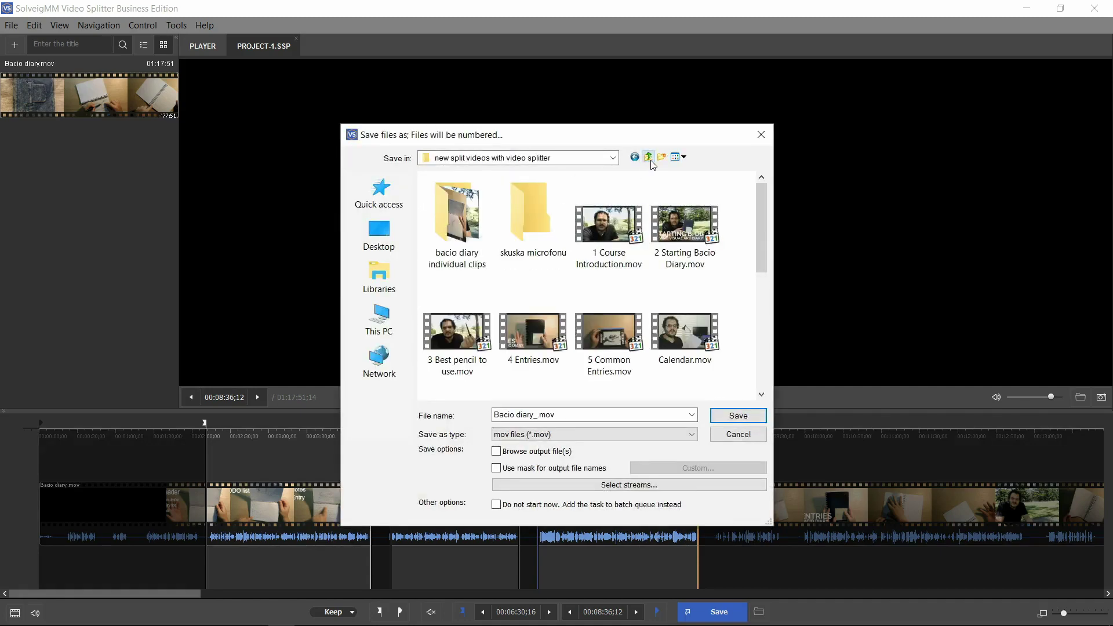
left_click(661, 157)
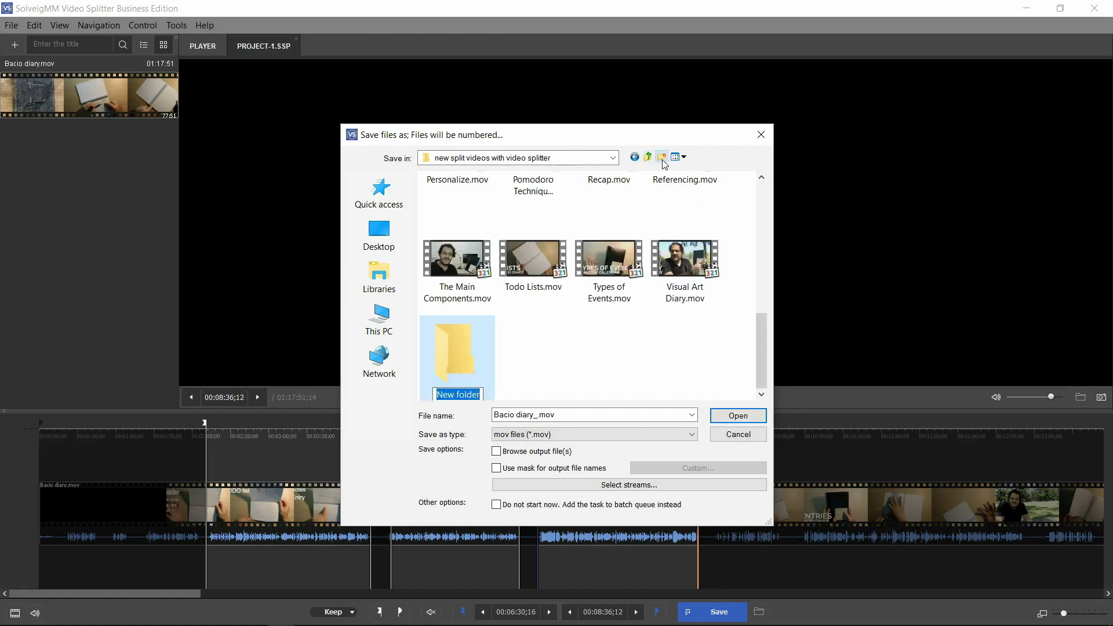
type("individual clips")
key("Return")
left_click(741, 417)
left_click(741, 416)
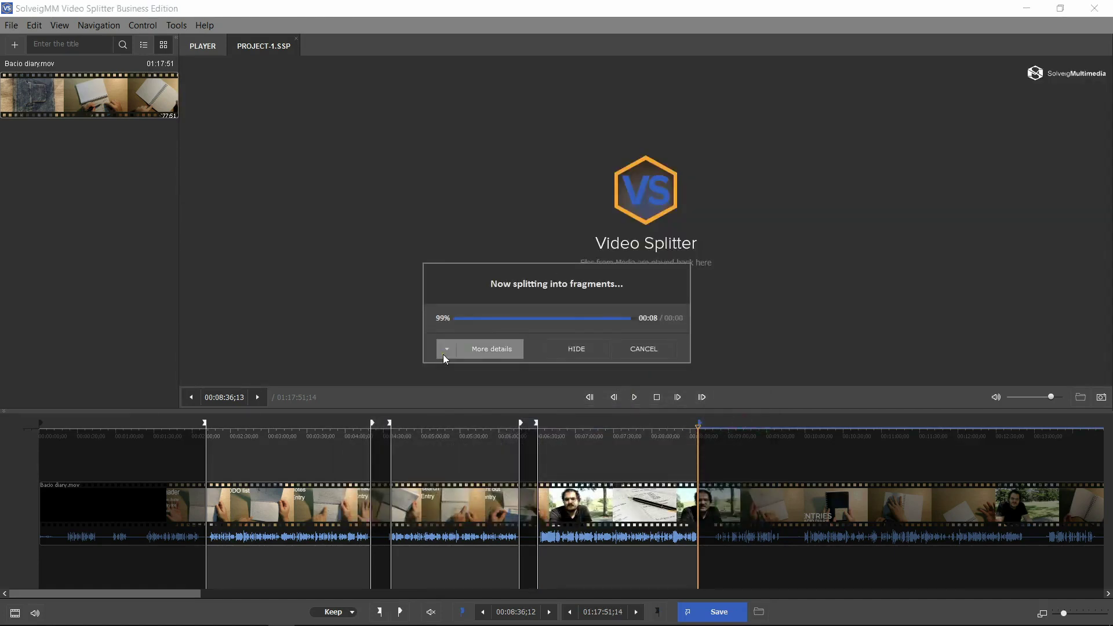
left_click(548, 354)
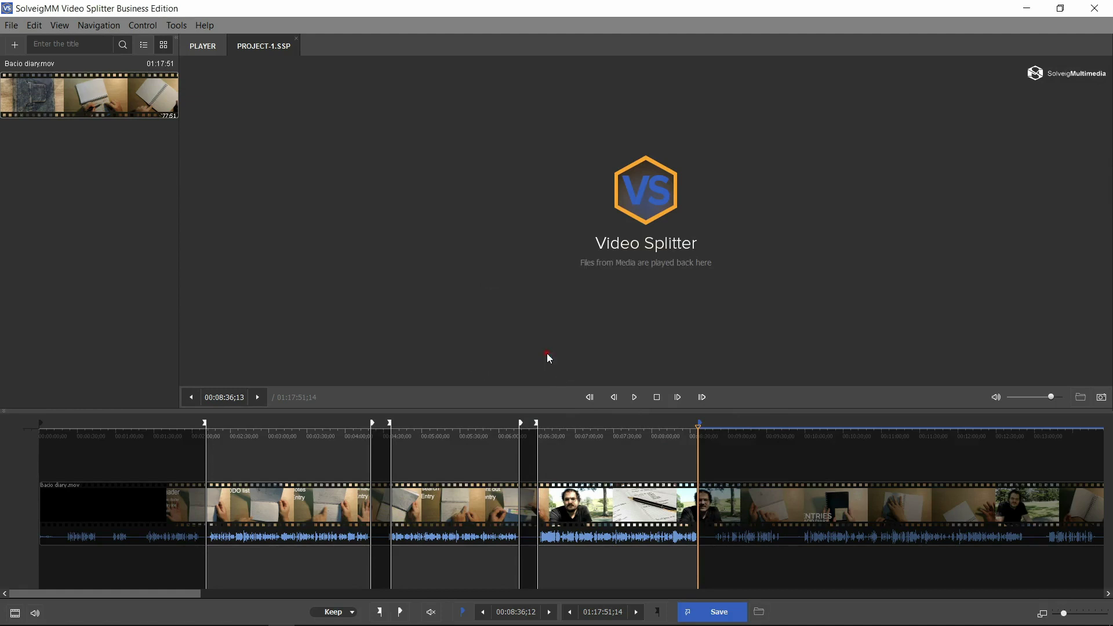
- Switch to File Explorer and open the individual clips folder under video projects > Bacio diary sped up > new split videos with video splitter
mouse_move(225, 624)
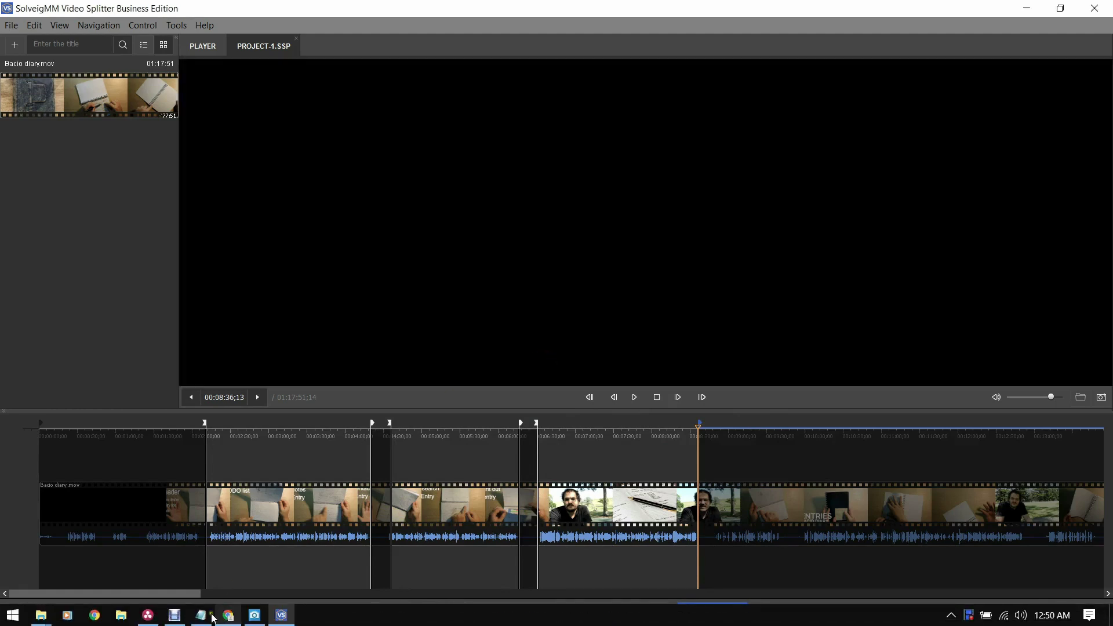
mouse_move(36, 622)
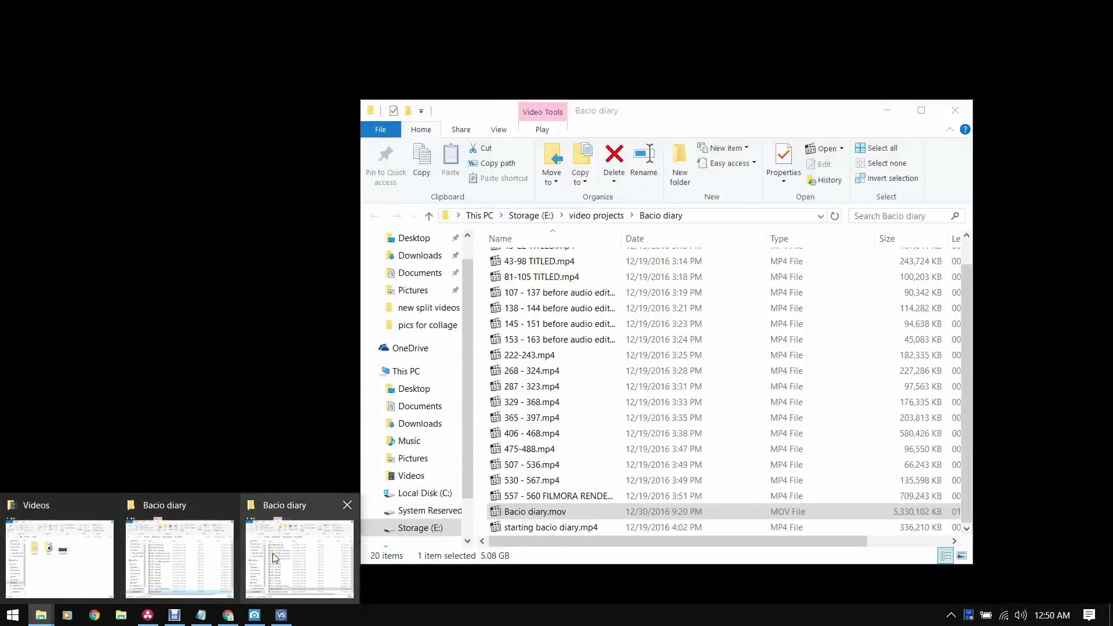
left_click(275, 558)
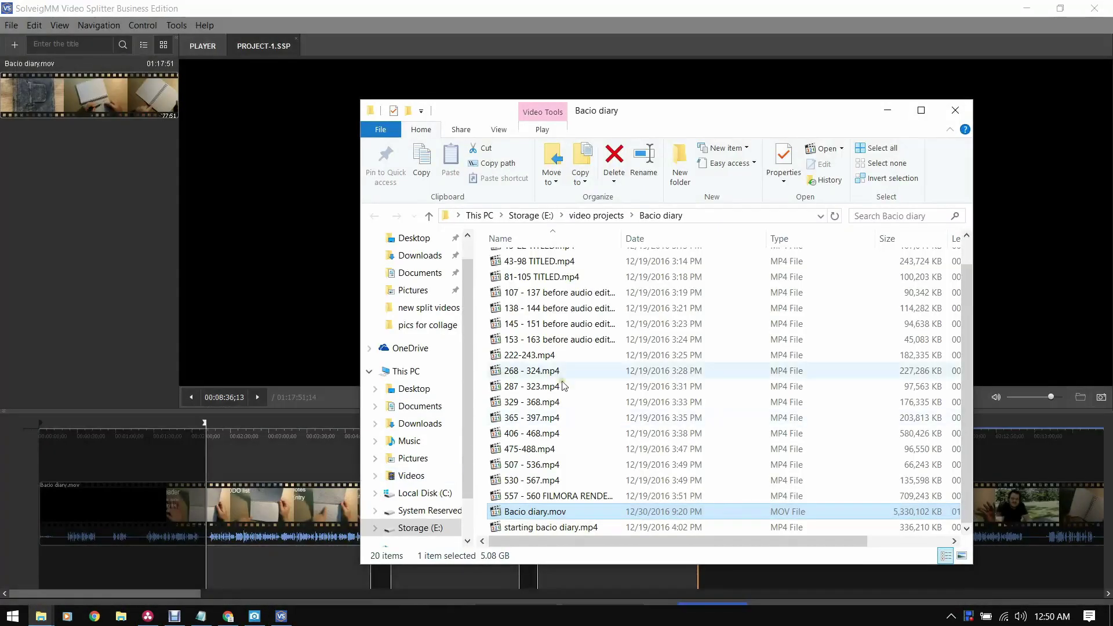
left_click(585, 217)
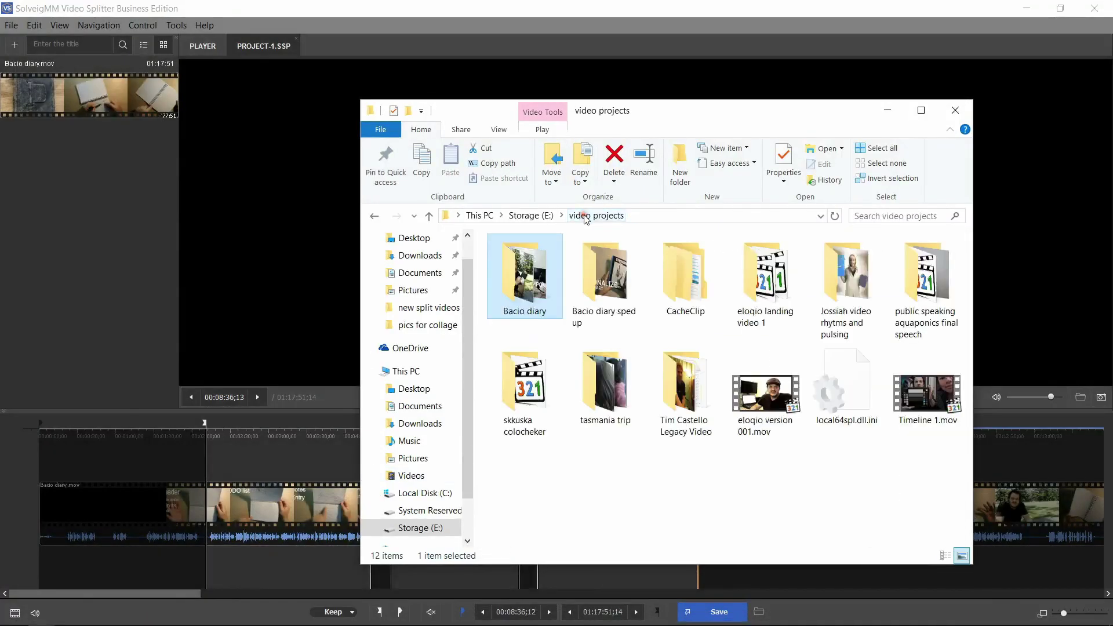
double_click(597, 279)
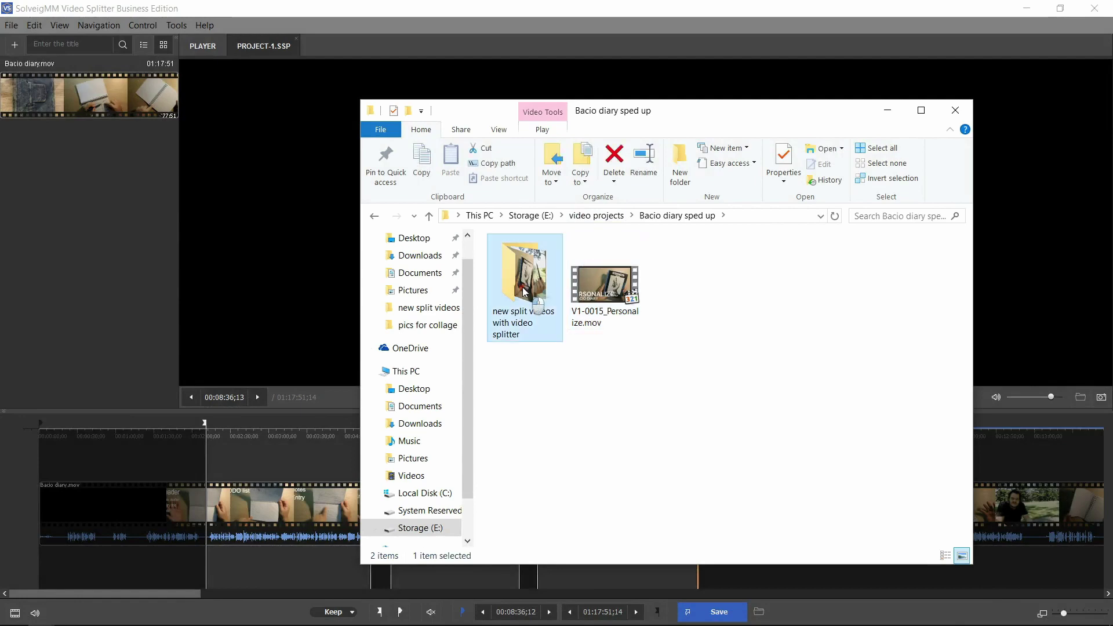
double_click(524, 292)
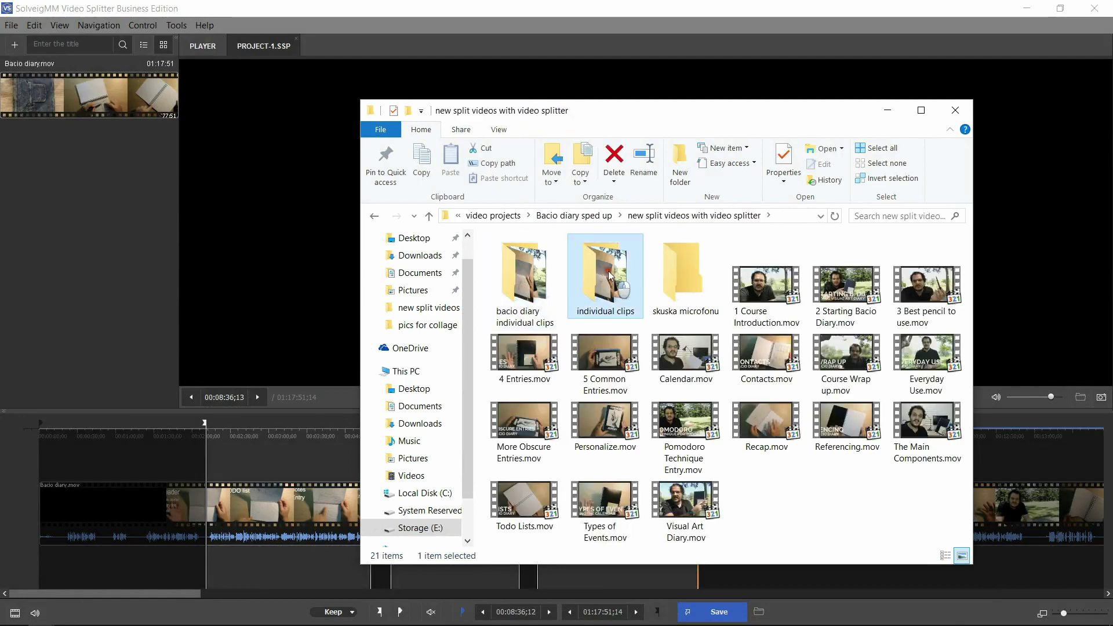
double_click(626, 276)
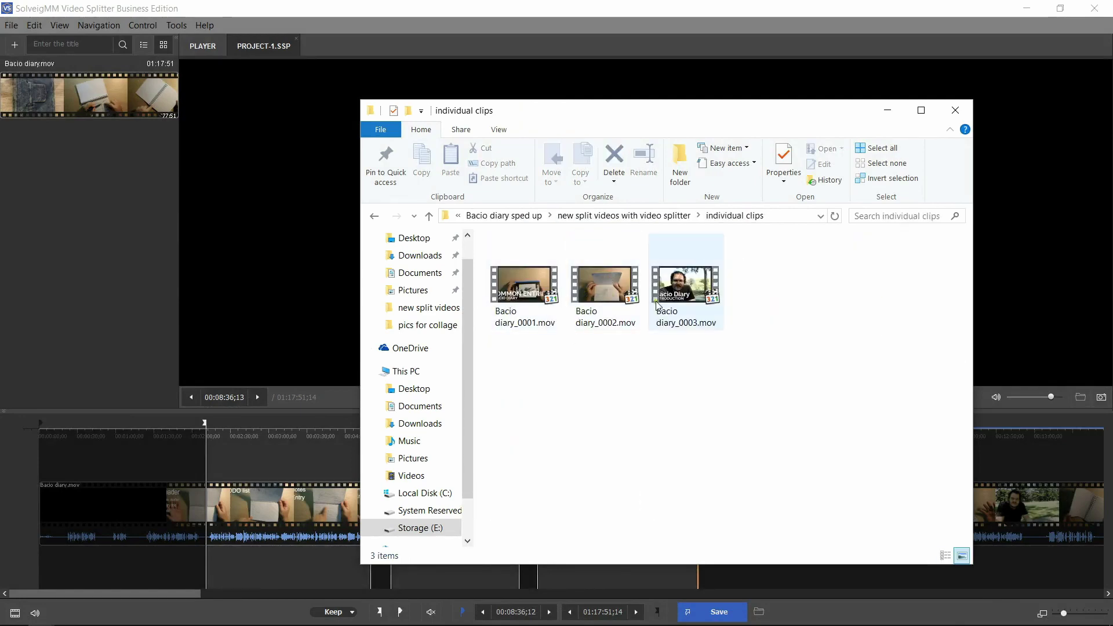
- Play Bacio diary_0001.mov, skip ahead through it to check the split, and close the player
left_click(528, 279)
double_click(528, 280)
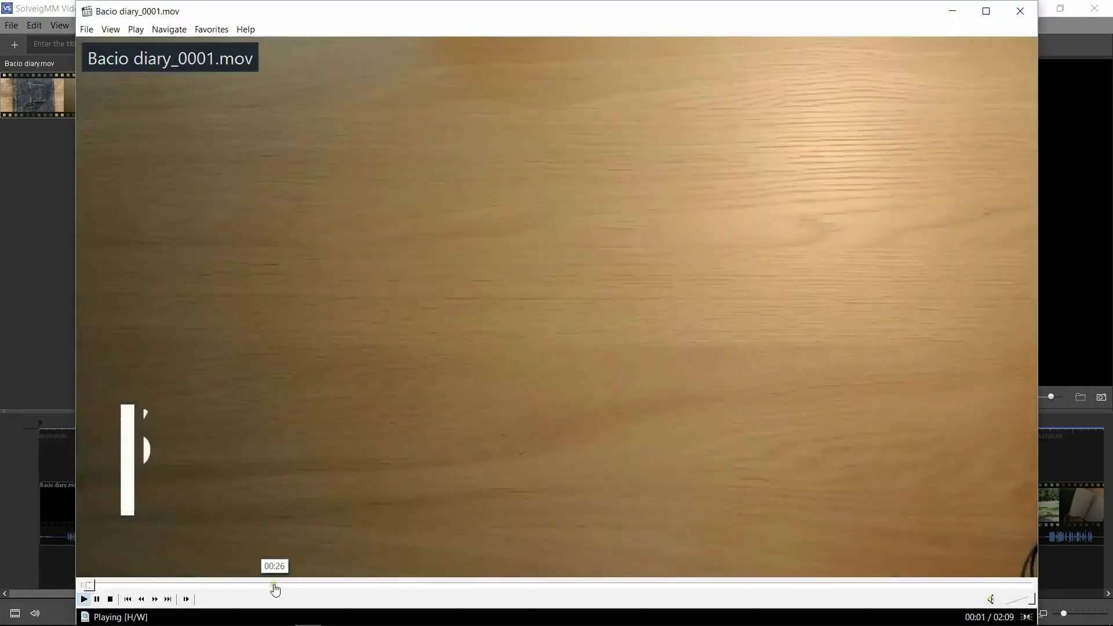
left_click(275, 586)
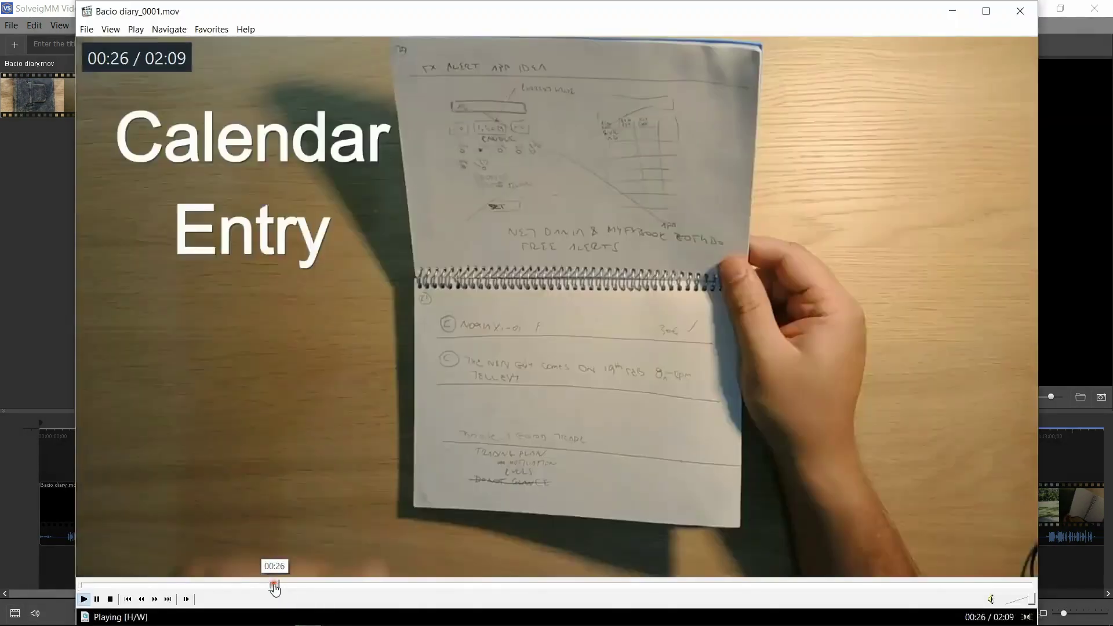
left_click(372, 587)
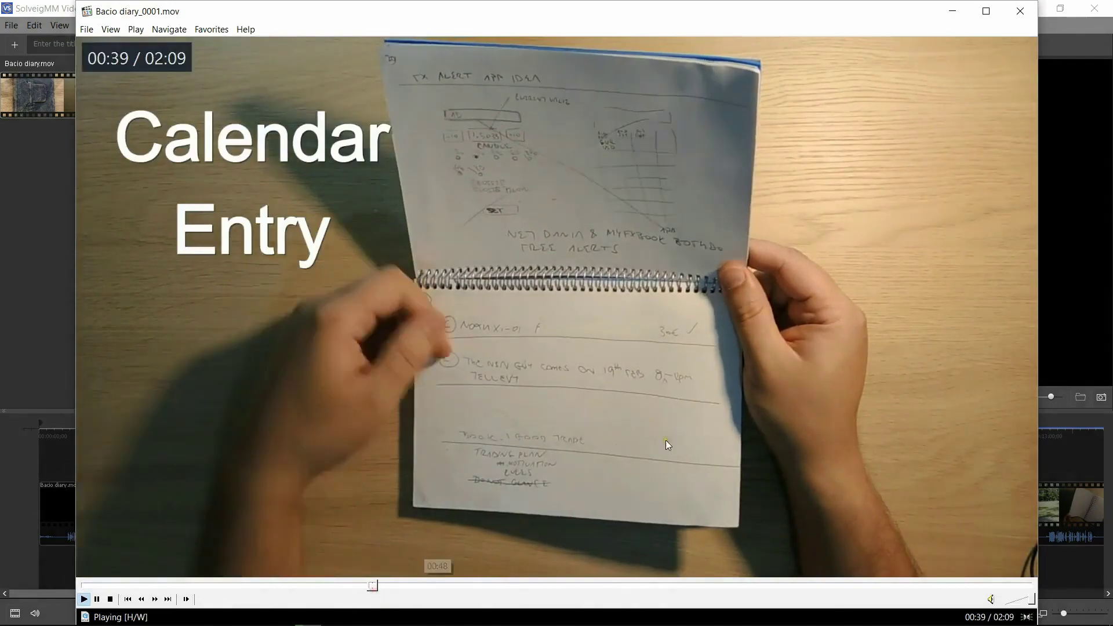
left_click(1020, 11)
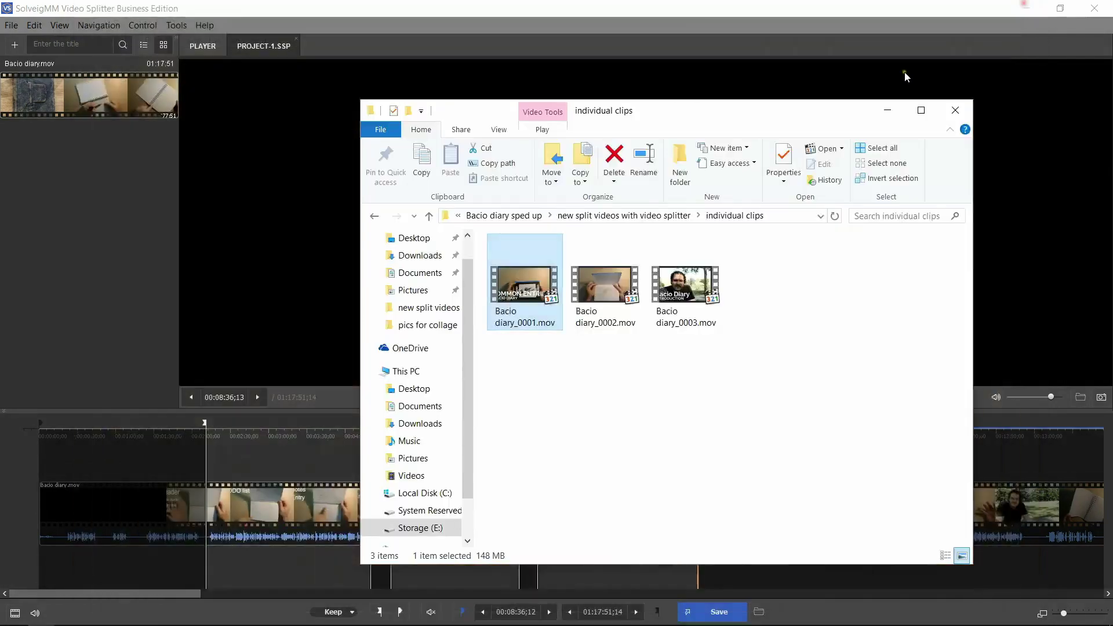
- Play Bacio diary_0002.mov, sample a couple of later moments, and close the player
double_click(604, 284)
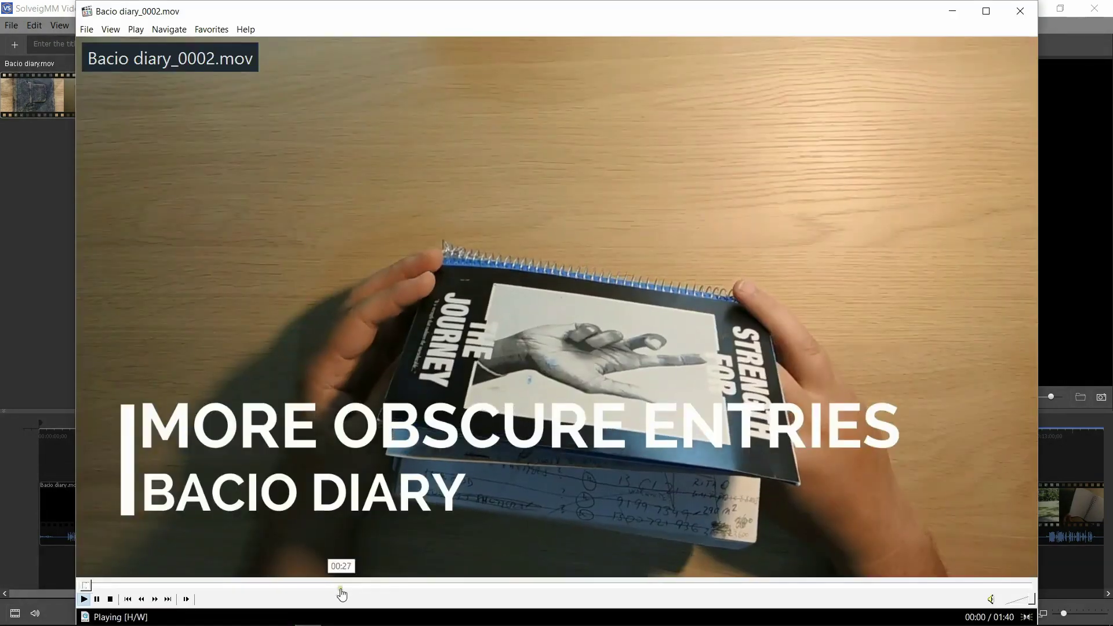
left_click(342, 586)
left_click(392, 586)
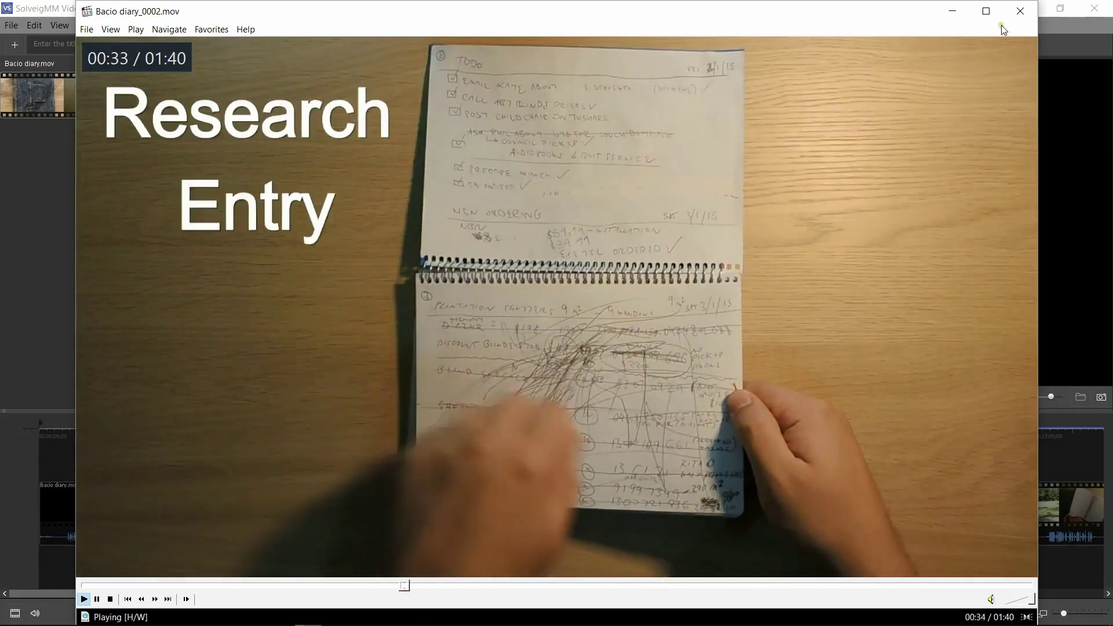
left_click(1020, 11)
- Play Bacio diary_0003.mov, check it at several points along its length, and close the player
left_click(672, 306)
double_click(670, 306)
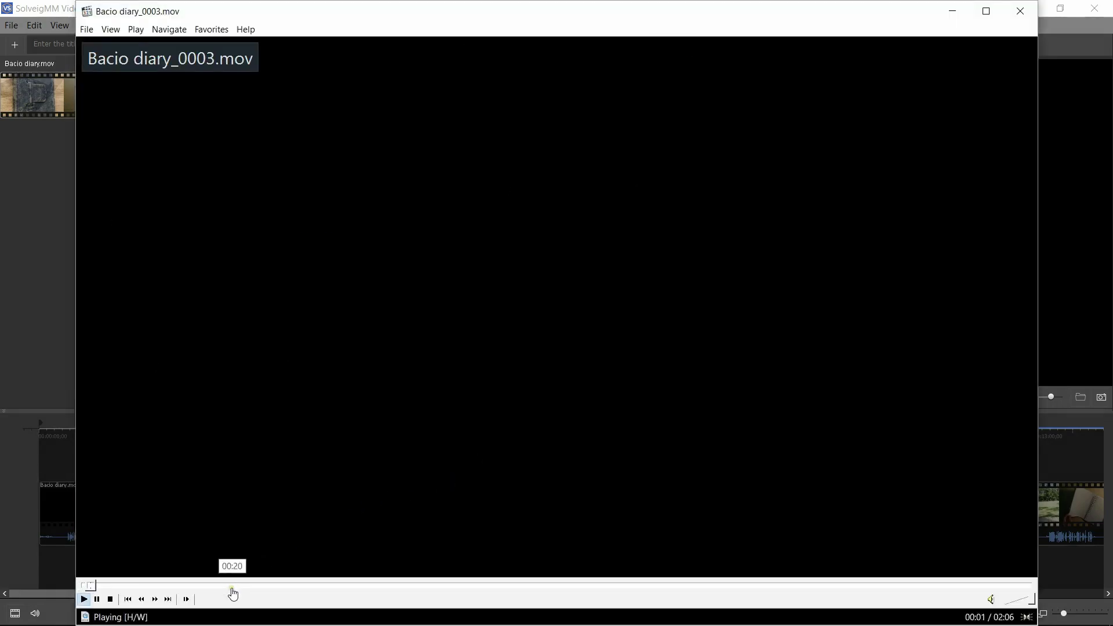
left_click(264, 586)
left_click(406, 586)
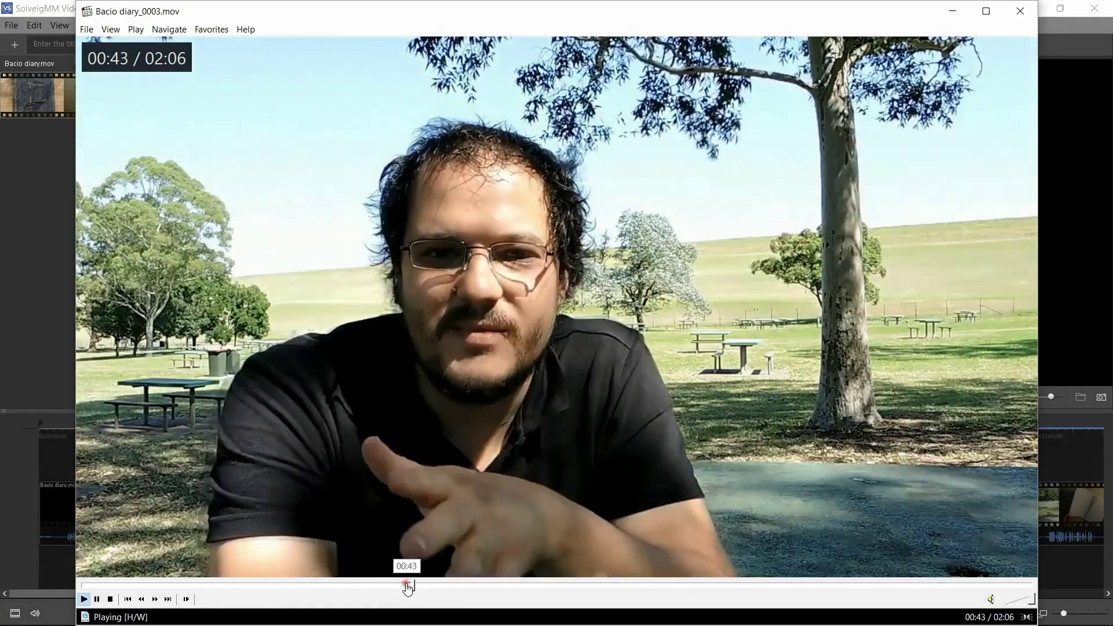
left_click(455, 586)
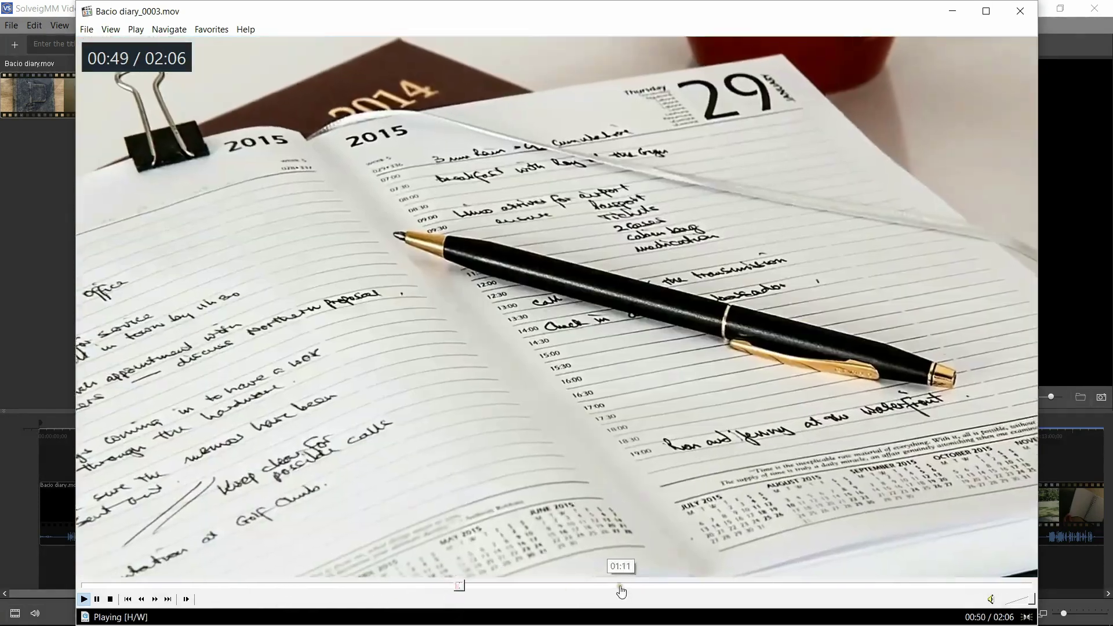
left_click(641, 586)
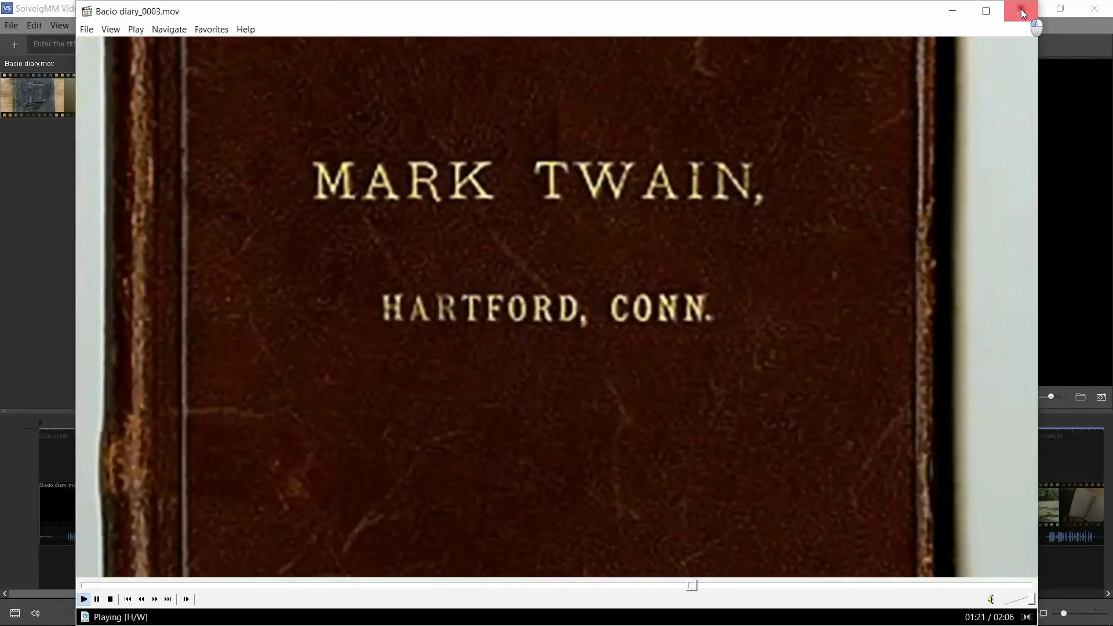
left_click(1022, 11)
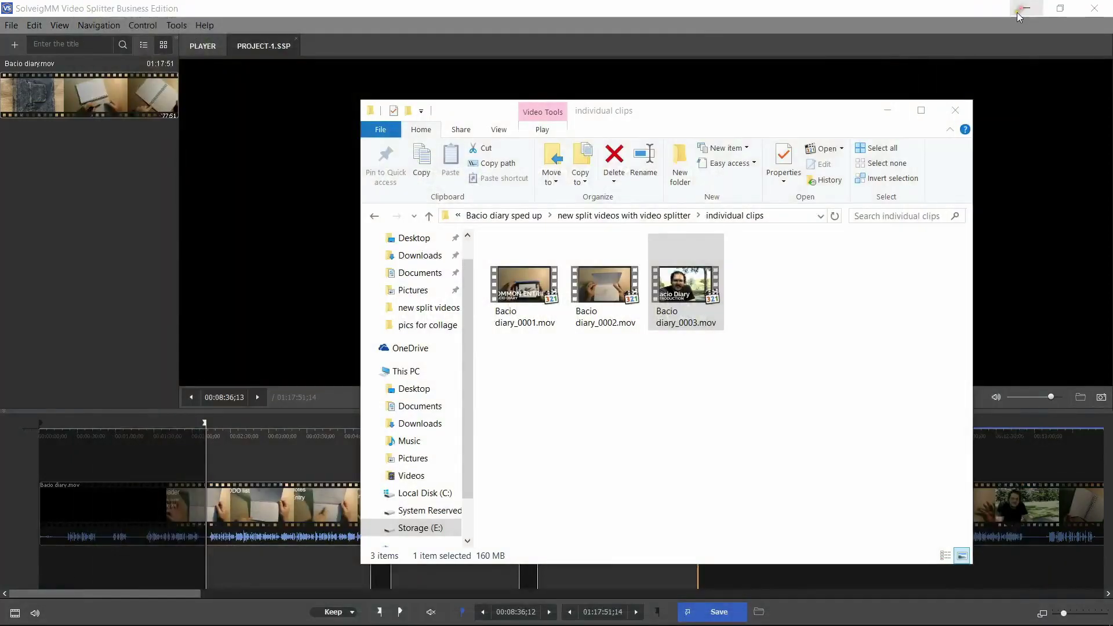